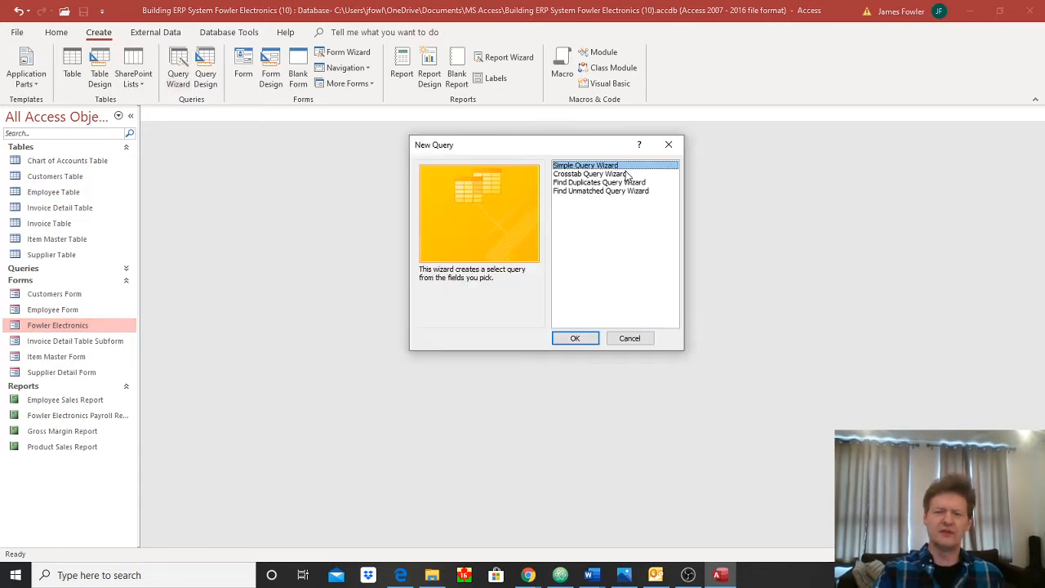
- Start a Simple Query Wizard query and add Date of Sale, Employee ID and Customer ID from the Invoice Table
{"action": "left_click", "coordinate": [582, 341]}
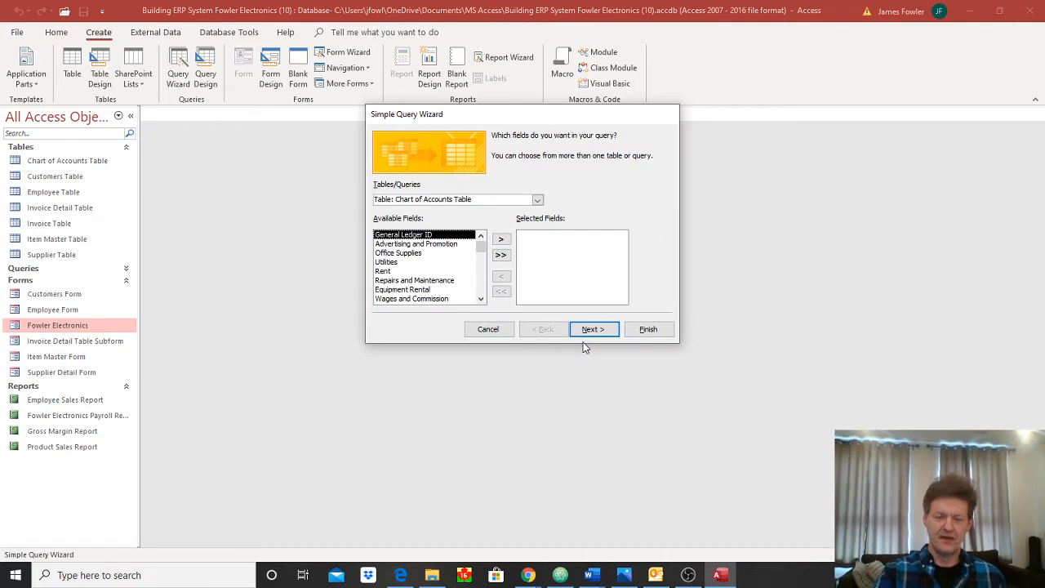
{"action": "left_click", "coordinate": [539, 200]}
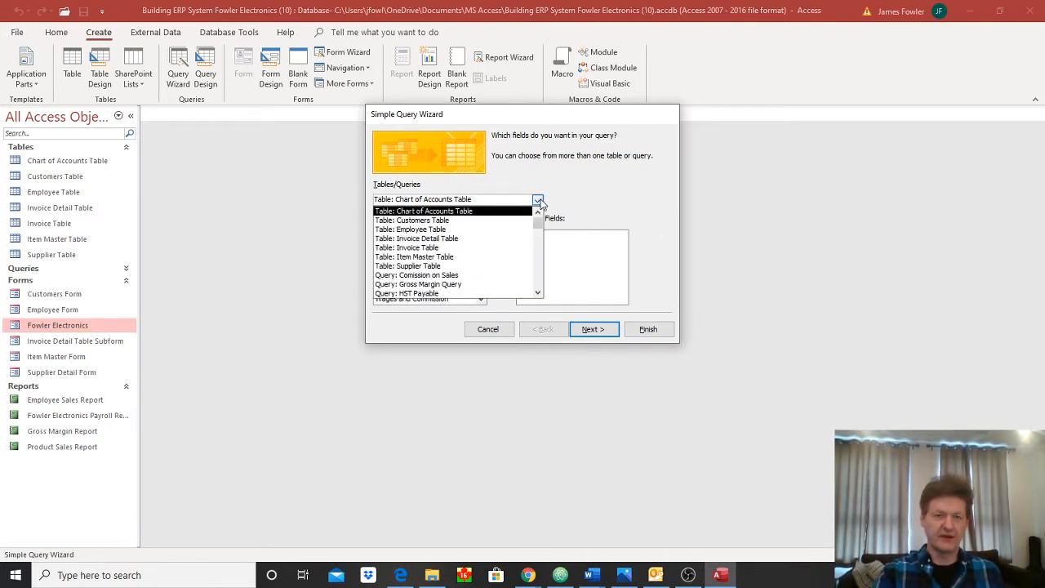
{"action": "left_click", "coordinate": [500, 248]}
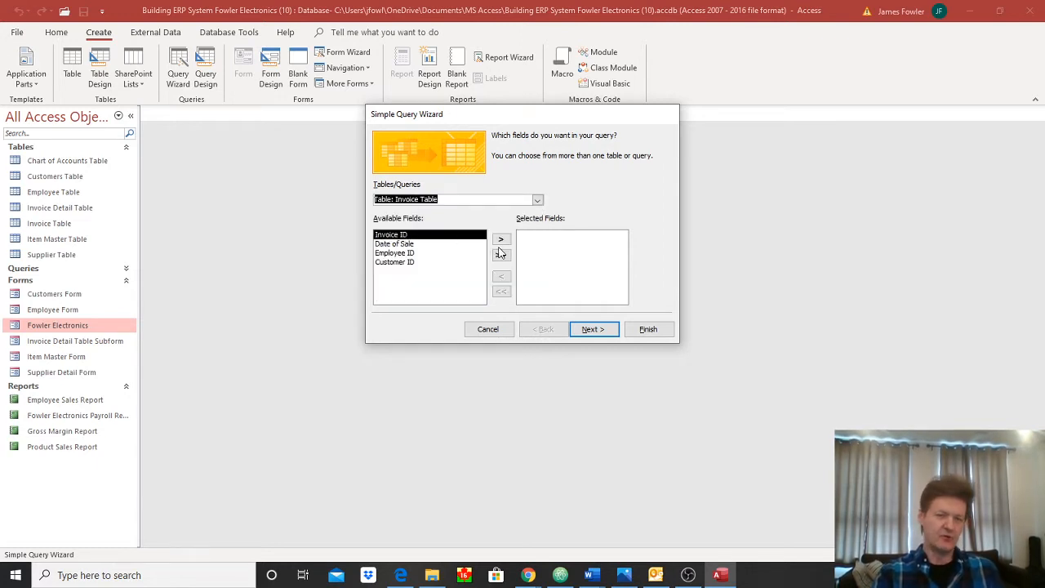
{"action": "left_click", "coordinate": [410, 246]}
{"action": "left_click", "coordinate": [501, 239]}
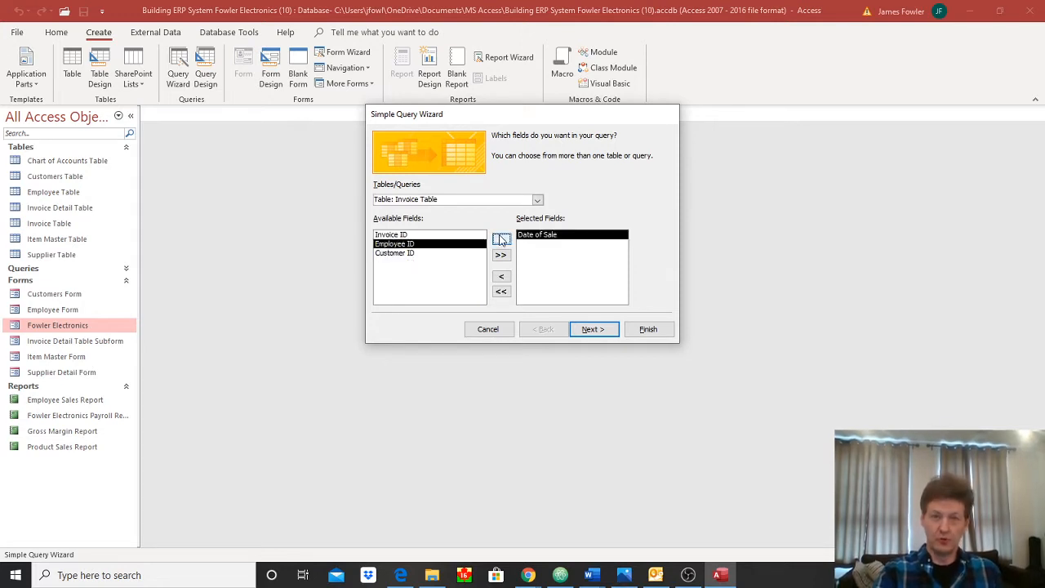
{"action": "left_click", "coordinate": [501, 240]}
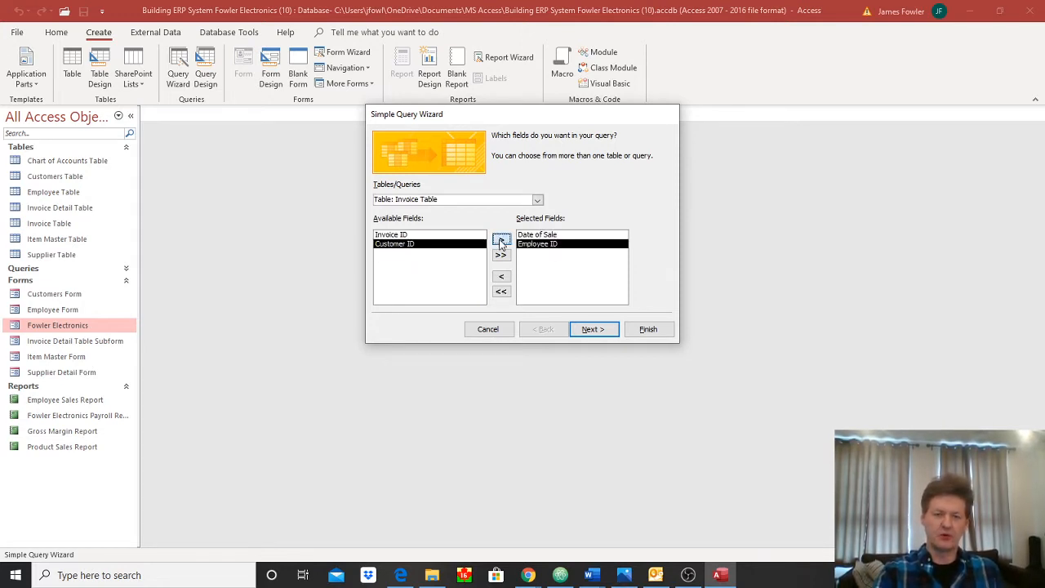
{"action": "left_click", "coordinate": [501, 239]}
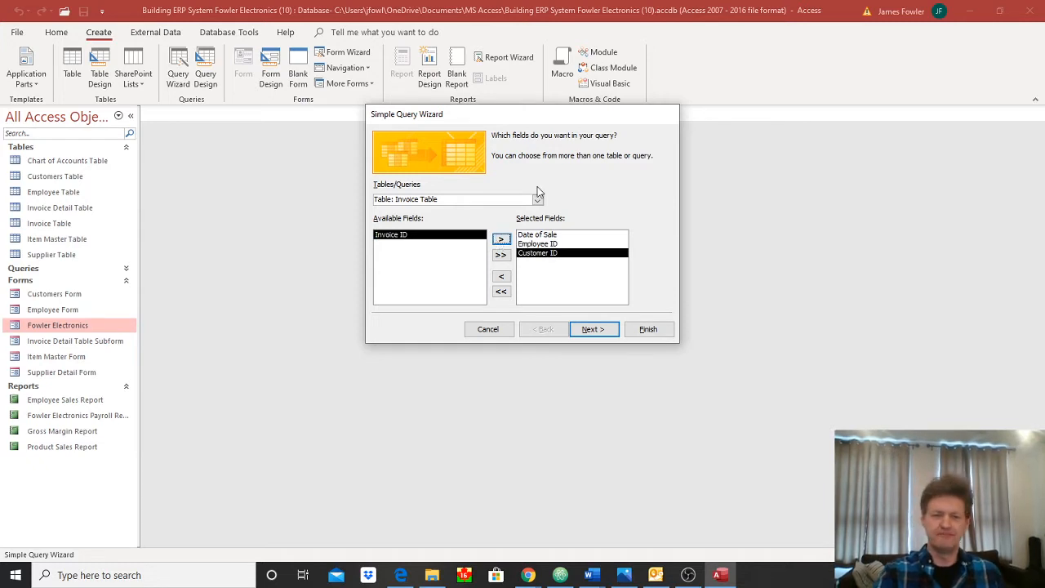
- Add the Product Name, Retail and Wholesale Price fields from the Item Master Table to the query
{"action": "left_click", "coordinate": [538, 200]}
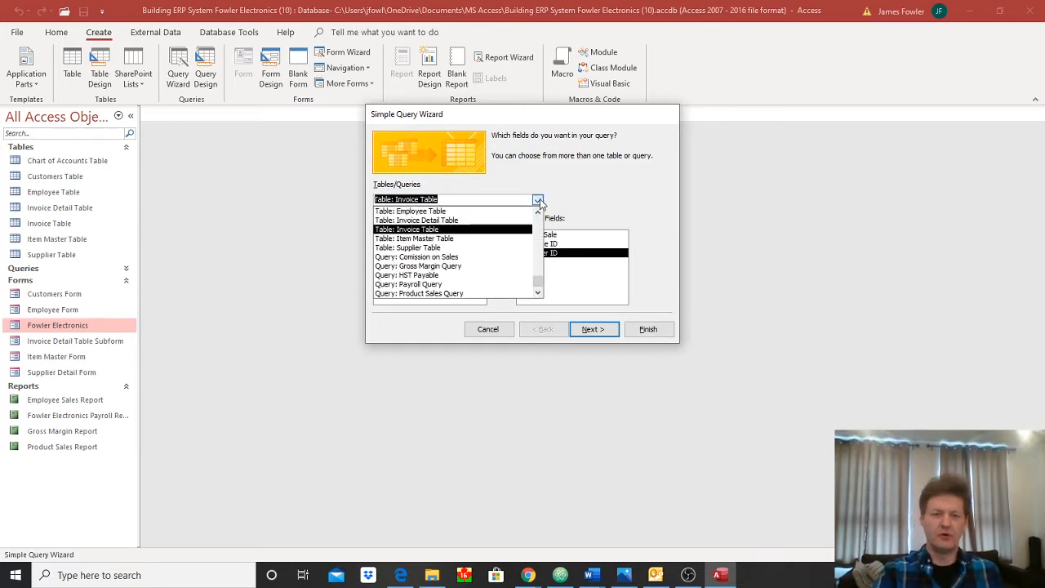
{"action": "left_click", "coordinate": [468, 238]}
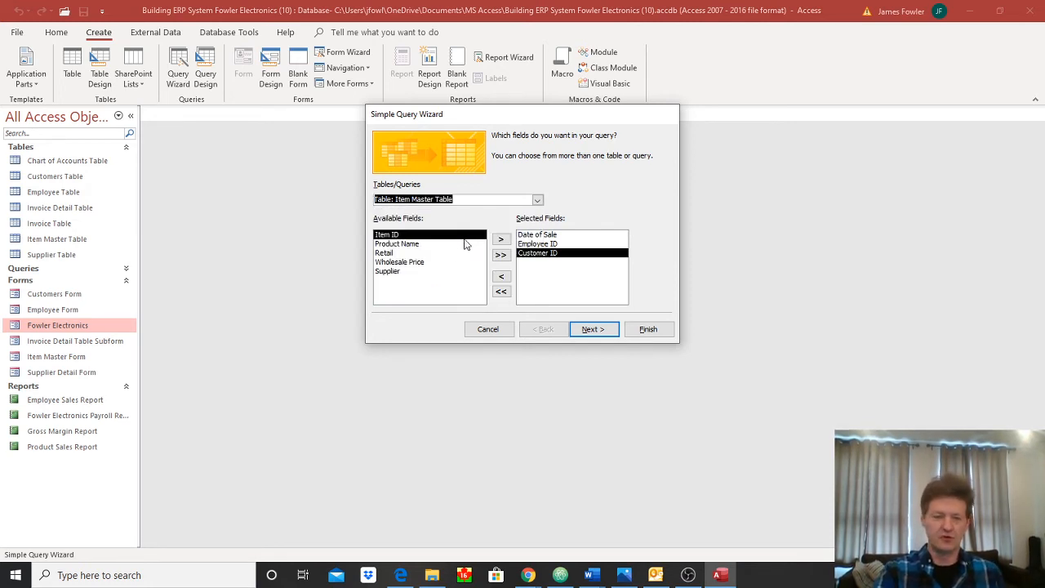
{"action": "left_click", "coordinate": [416, 245]}
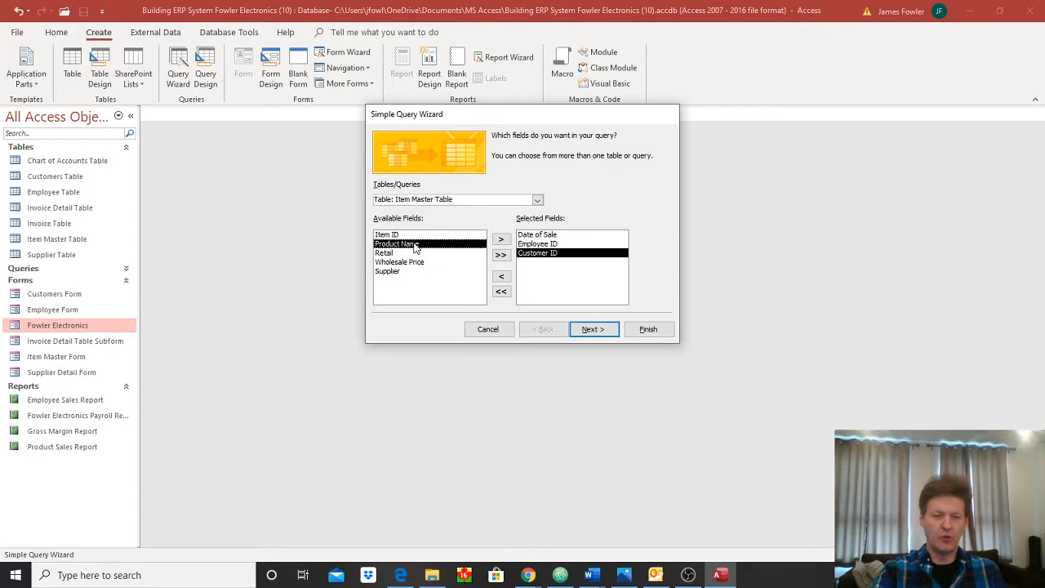
{"action": "left_click", "coordinate": [501, 240]}
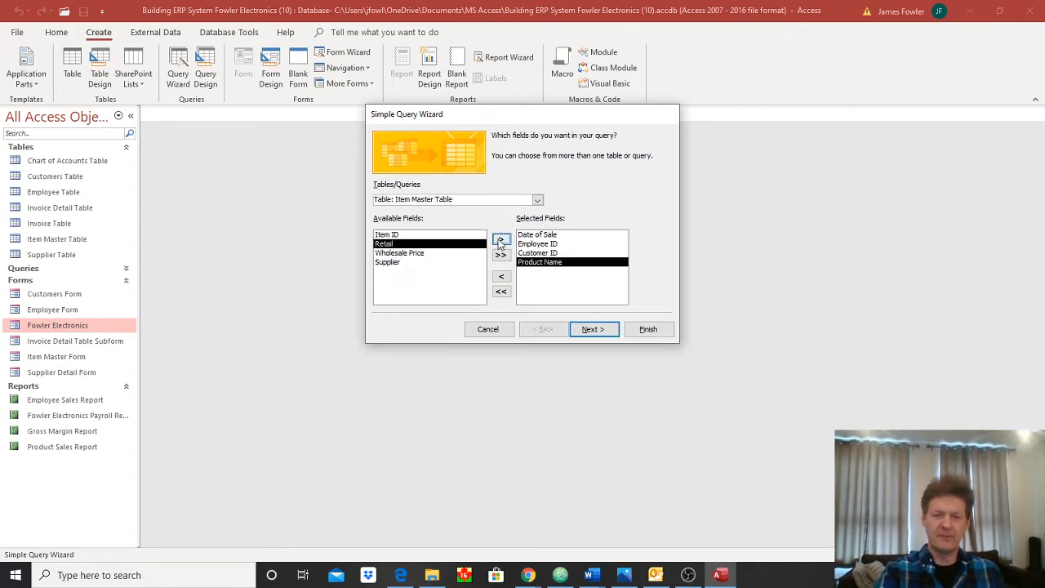
{"action": "left_click", "coordinate": [501, 240]}
{"action": "left_click", "coordinate": [500, 241]}
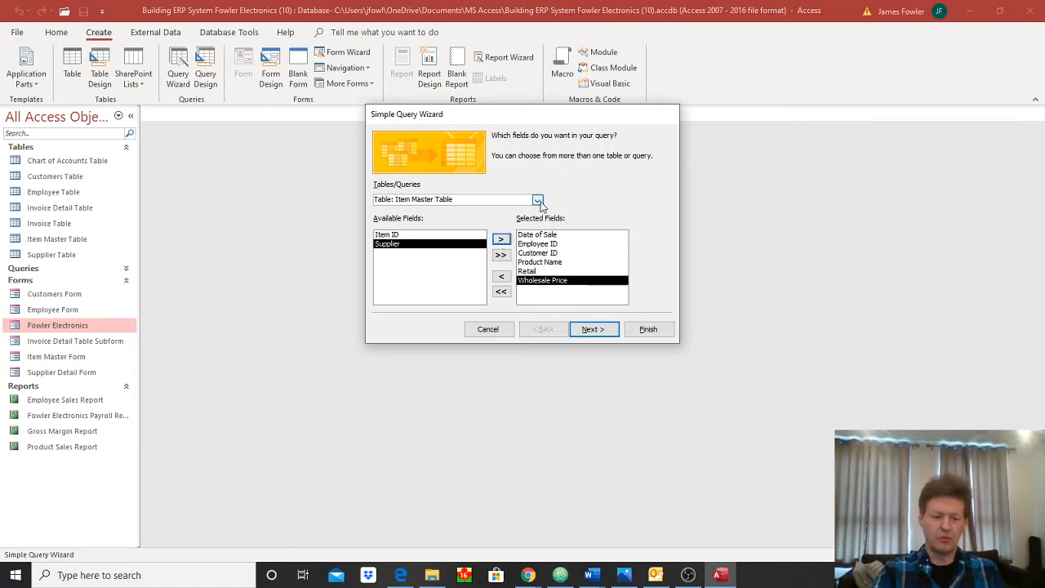
- Add the Quantity field from the Invoice Detail Table to the query's selected fields
{"action": "left_click", "coordinate": [537, 201]}
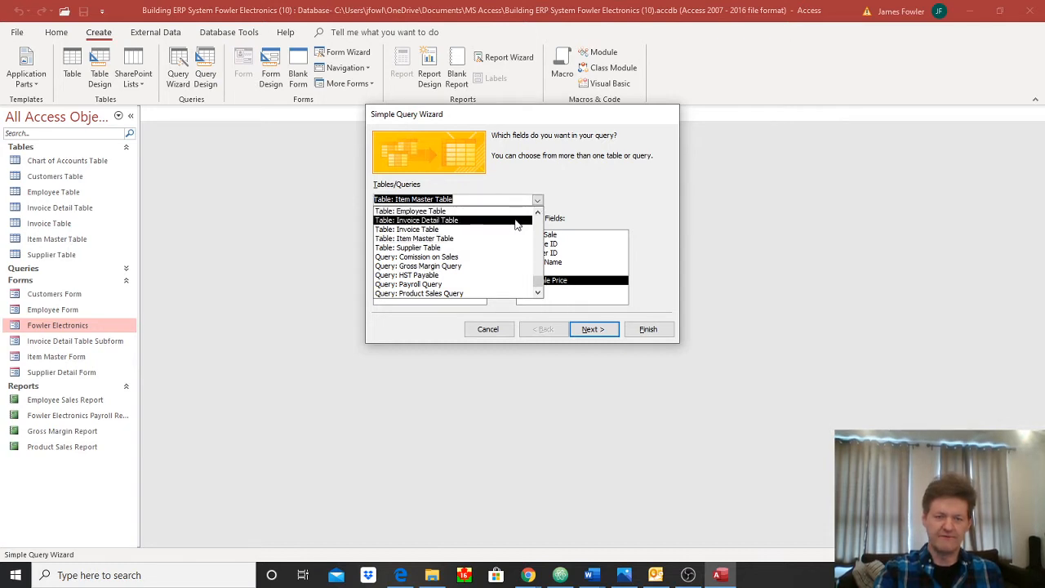
{"action": "left_click", "coordinate": [516, 226]}
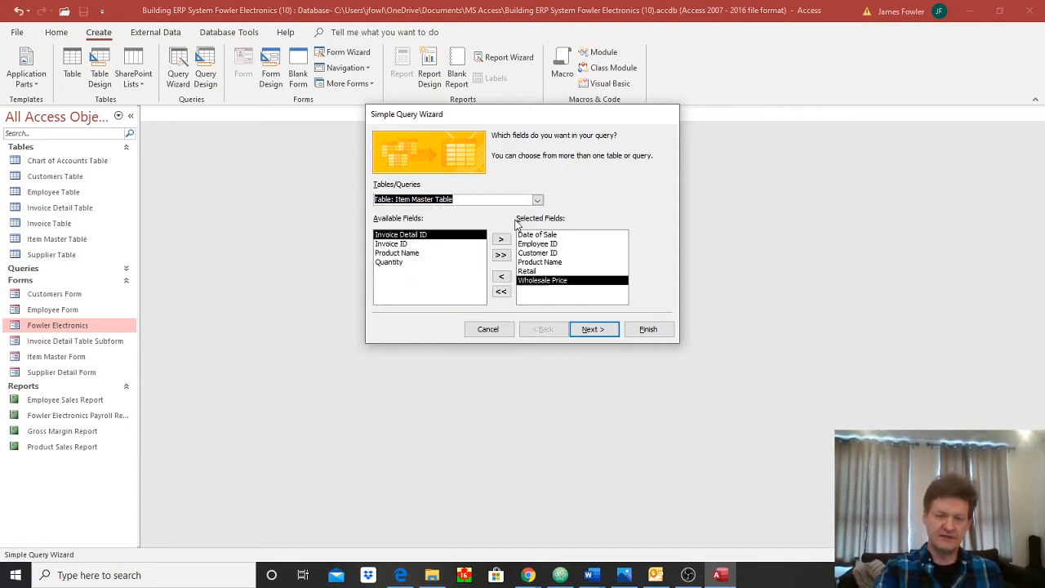
{"action": "left_click", "coordinate": [387, 262]}
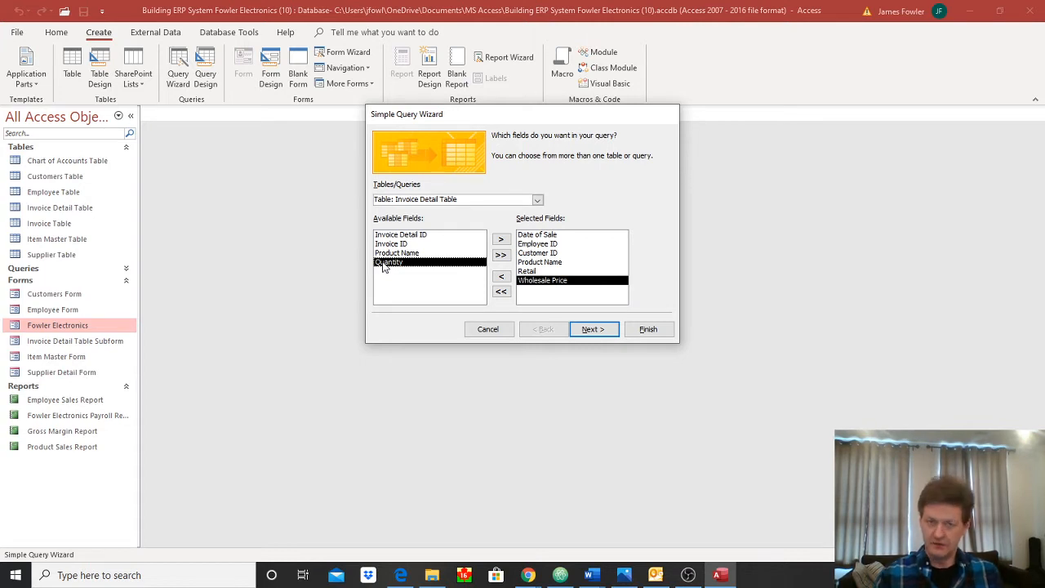
{"action": "left_click", "coordinate": [501, 240]}
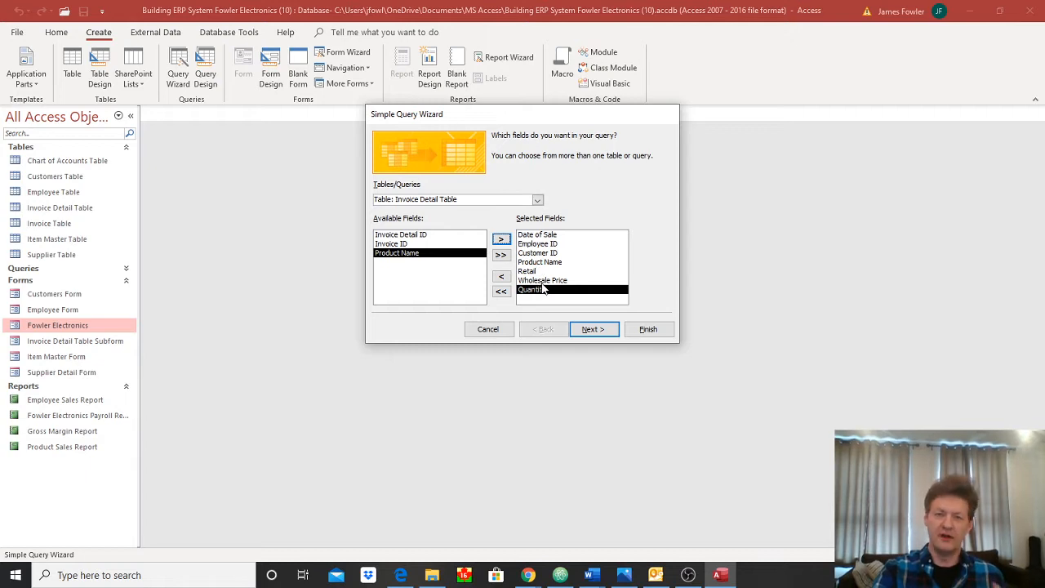
- Keep the detail query type, title the query "sales profit" and finish the wizard to open its results
{"action": "left_click", "coordinate": [588, 334]}
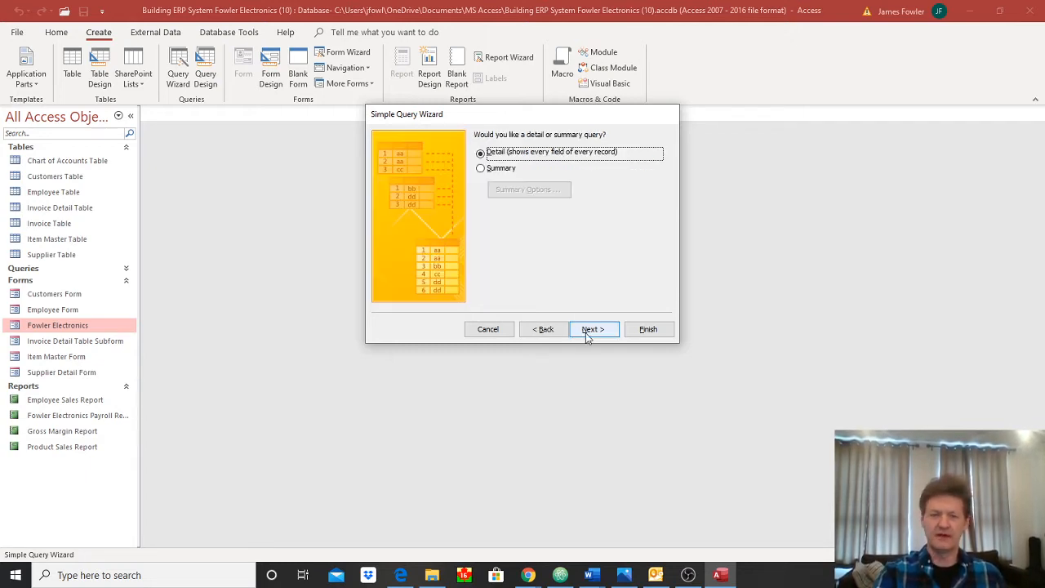
{"action": "left_click", "coordinate": [585, 332]}
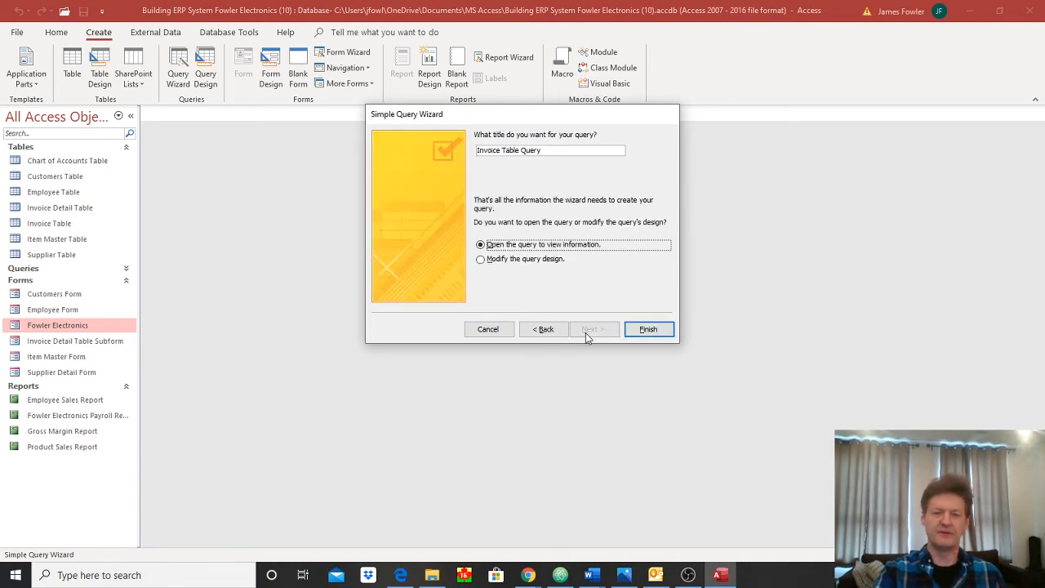
{"action": "left_click", "coordinate": [561, 149]}
{"action": "key", "text": "BackSpace"}
{"action": "key", "text": "BackSpace"}
{"action": "key", "text": "BackSpace"}
{"action": "key", "text": "BackSpace"}
{"action": "key", "text": "BackSpace"}
{"action": "key", "text": "BackSpace"}
{"action": "key", "text": "BackSpace"}
{"action": "key", "text": "BackSpace"}
{"action": "key", "text": "BackSpace"}
{"action": "key", "text": "BackSpace"}
{"action": "key", "text": "BackSpace"}
{"action": "key", "text": "BackSpace"}
{"action": "key", "text": "BackSpace"}
{"action": "key", "text": "BackSpace"}
{"action": "key", "text": "BackSpace"}
{"action": "key", "text": "BackSpace"}
{"action": "key", "text": "BackSpace"}
{"action": "key", "text": "BackSpace"}
{"action": "key", "text": "BackSpace"}
{"action": "type", "text": "sales p"}
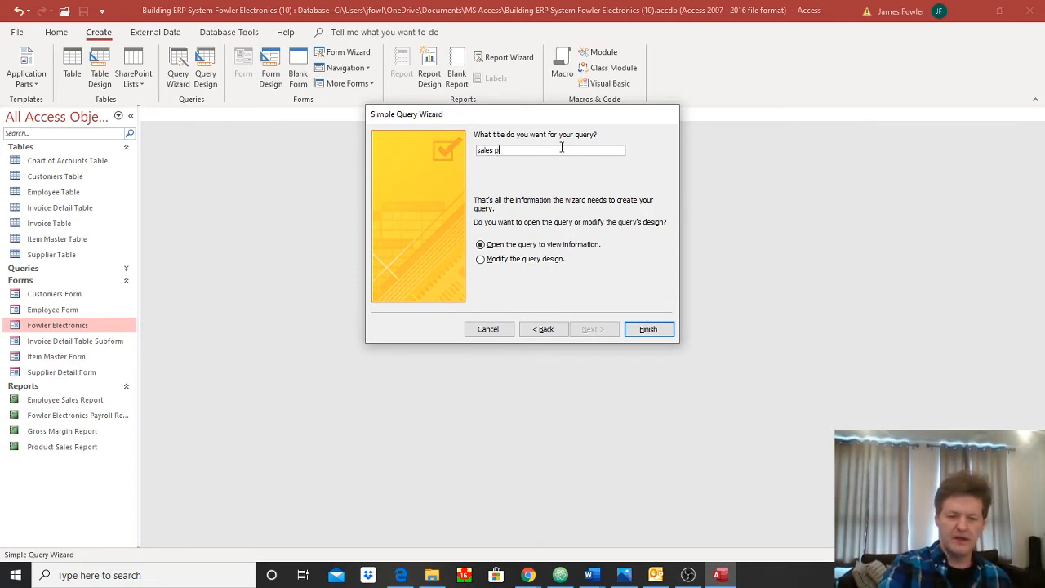
{"action": "type", "text": "rofit"}
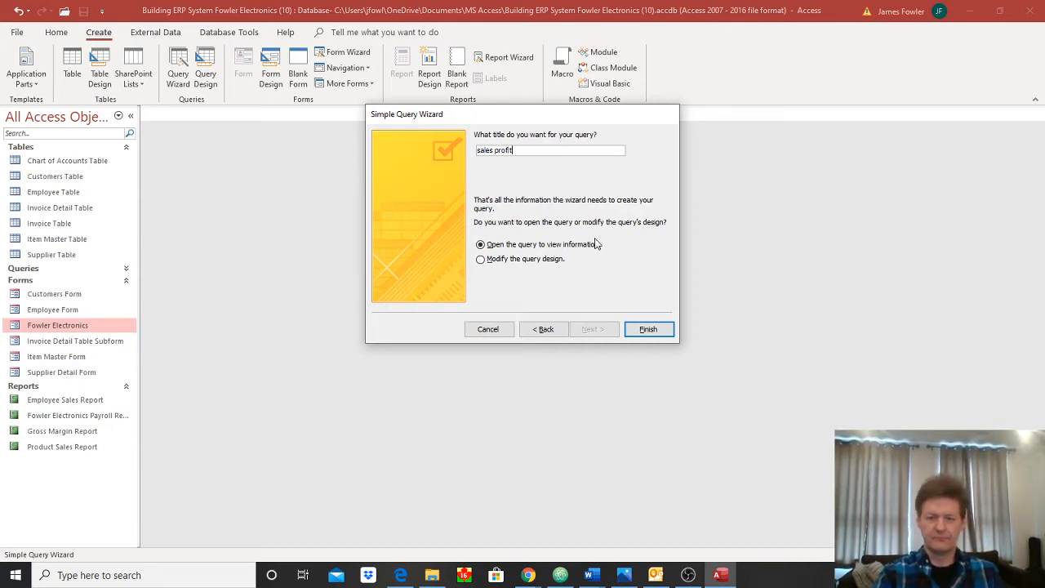
{"action": "left_click", "coordinate": [649, 331]}
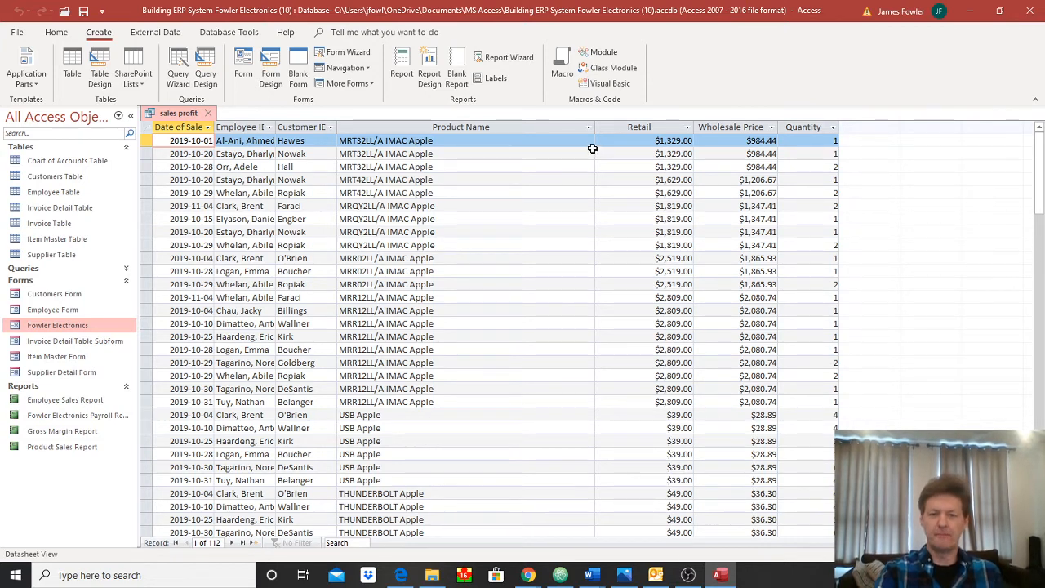
- Narrow the Product Name column in the results and switch the sales profit query to Design View
{"action": "left_click_drag", "start_coordinate": [595, 128], "coordinate": [496, 147]}
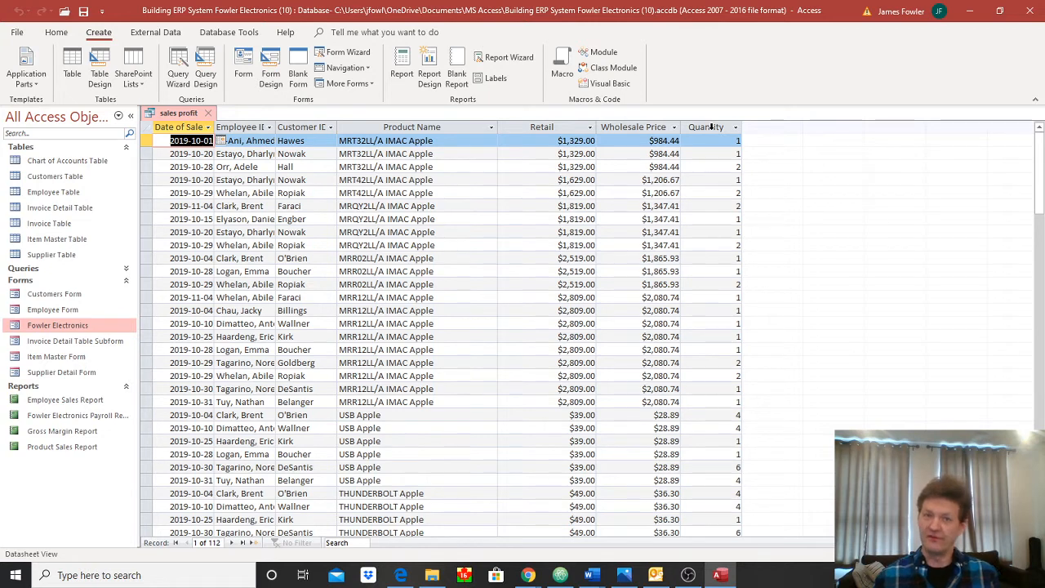
{"action": "right_click", "coordinate": [182, 115]}
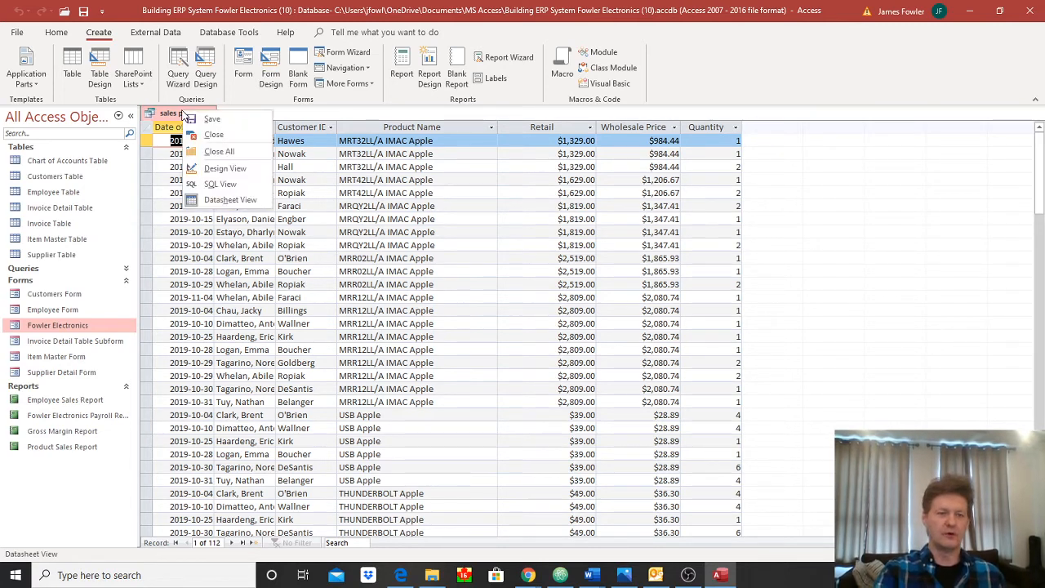
{"action": "left_click", "coordinate": [212, 169]}
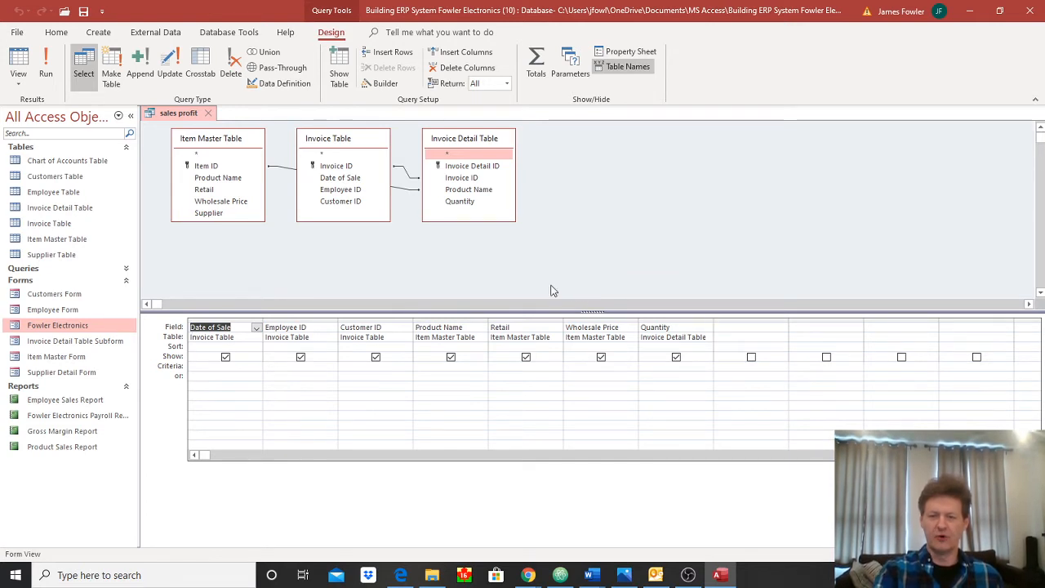
- Build a calculated field [Retail] * [Quantity] with the Expression Builder in the first empty column after Quantity
{"action": "left_click", "coordinate": [725, 326]}
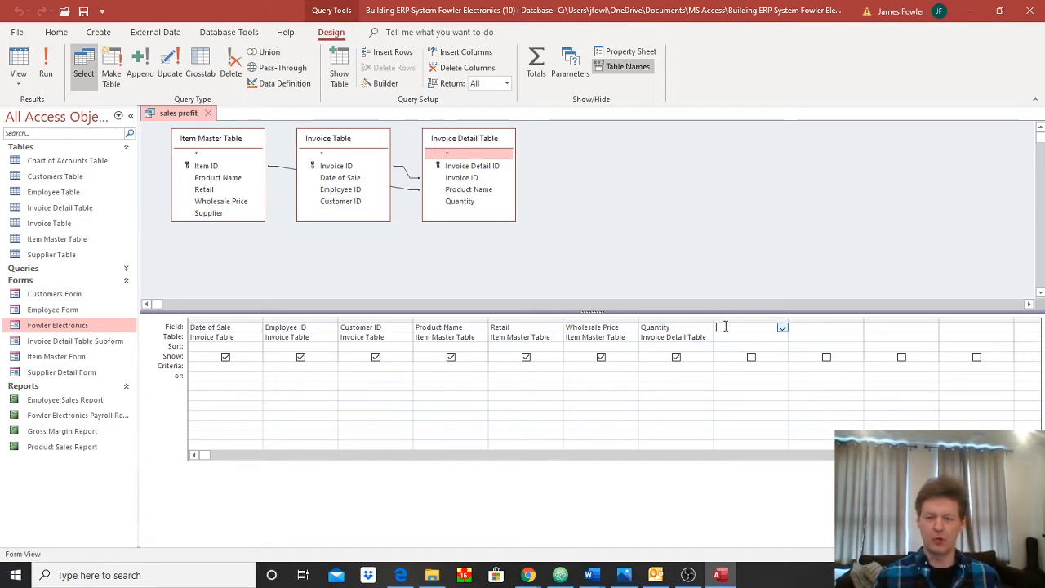
{"action": "type", "text": "t"}
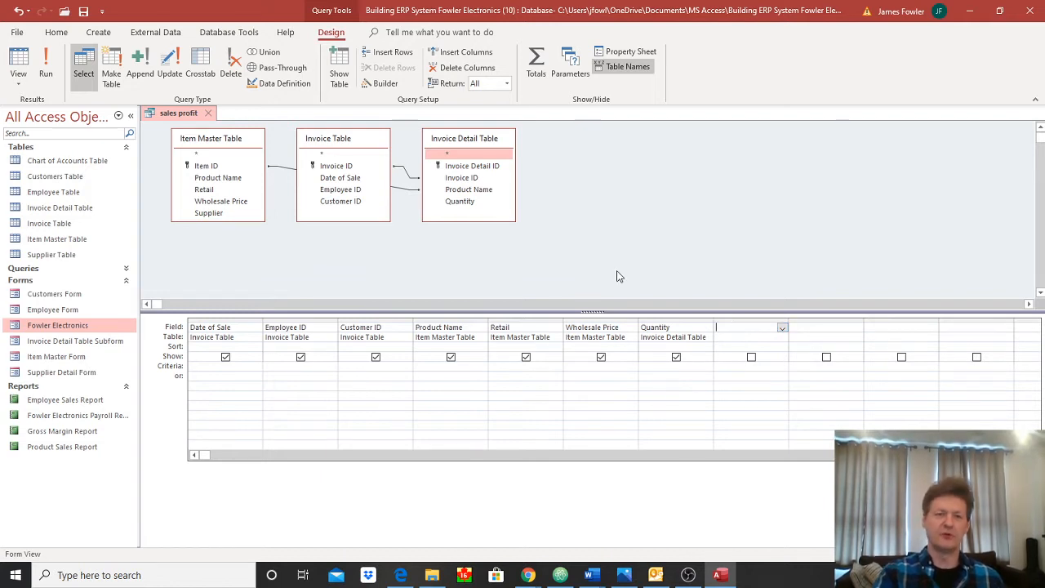
{"action": "left_click", "coordinate": [380, 83]}
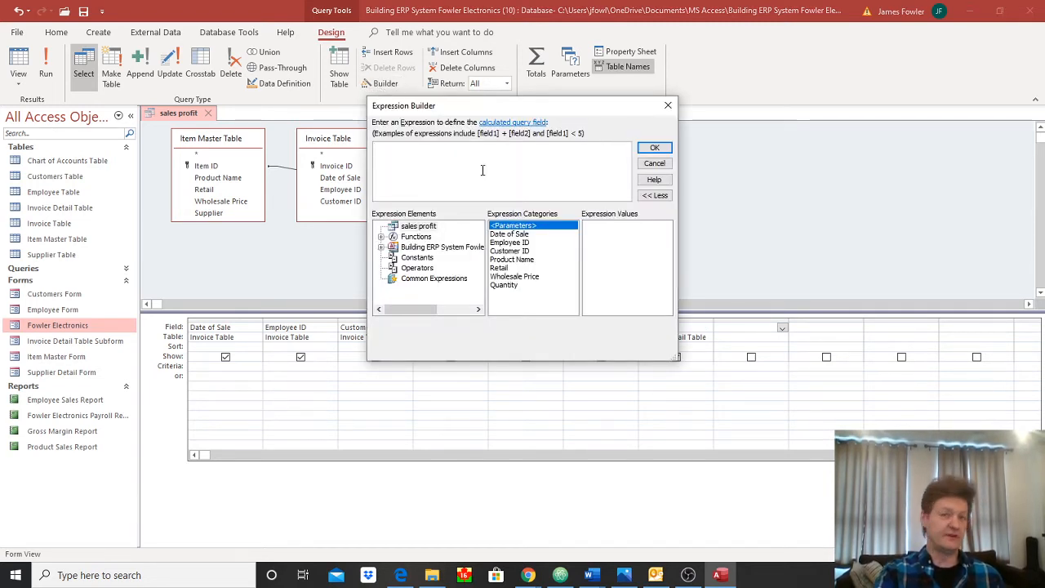
{"action": "left_click", "coordinate": [500, 268]}
{"action": "double_click", "coordinate": [504, 272]}
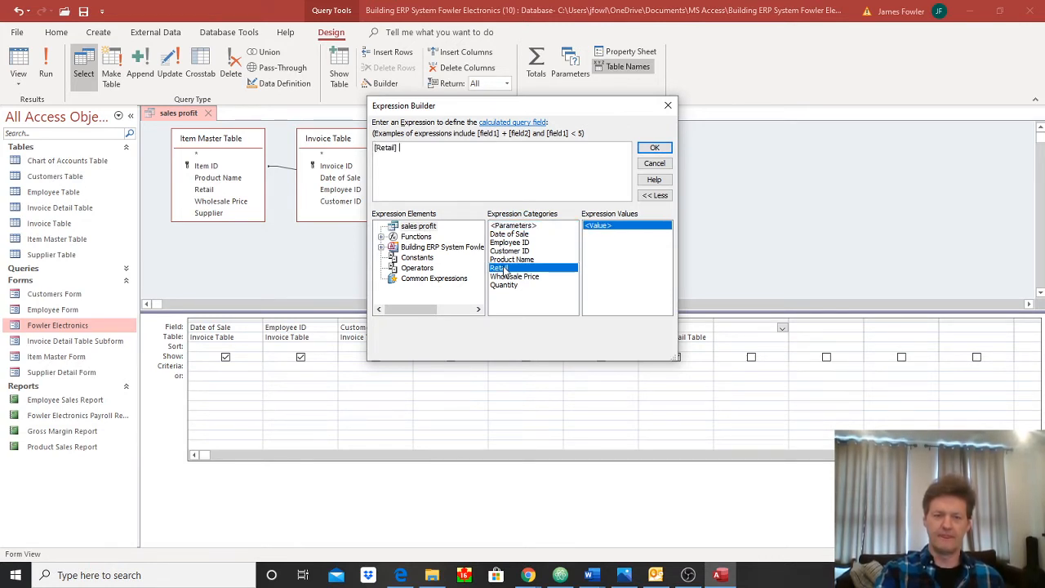
{"action": "type", "text": "*"}
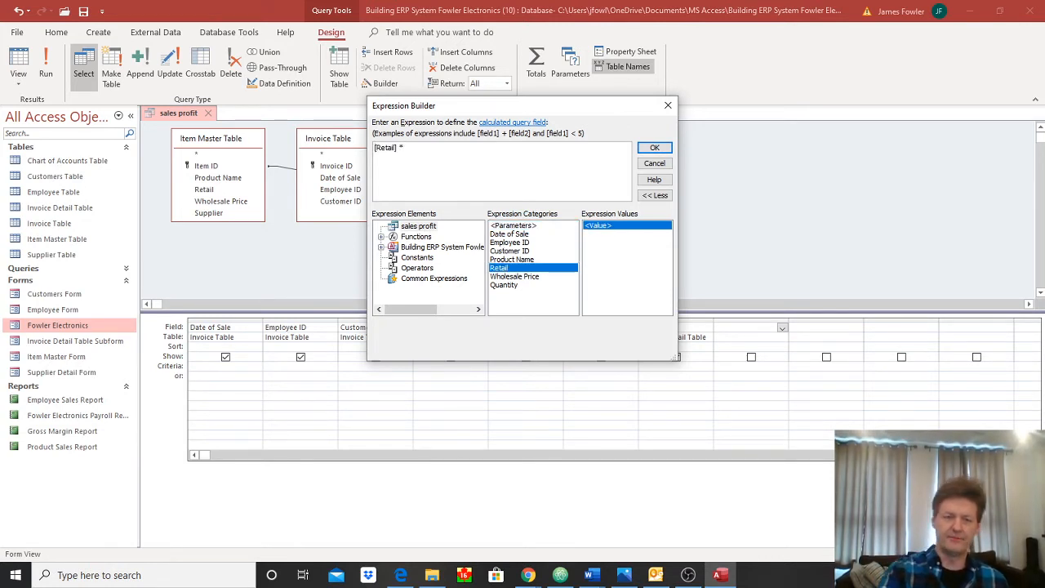
{"action": "double_click", "coordinate": [504, 285]}
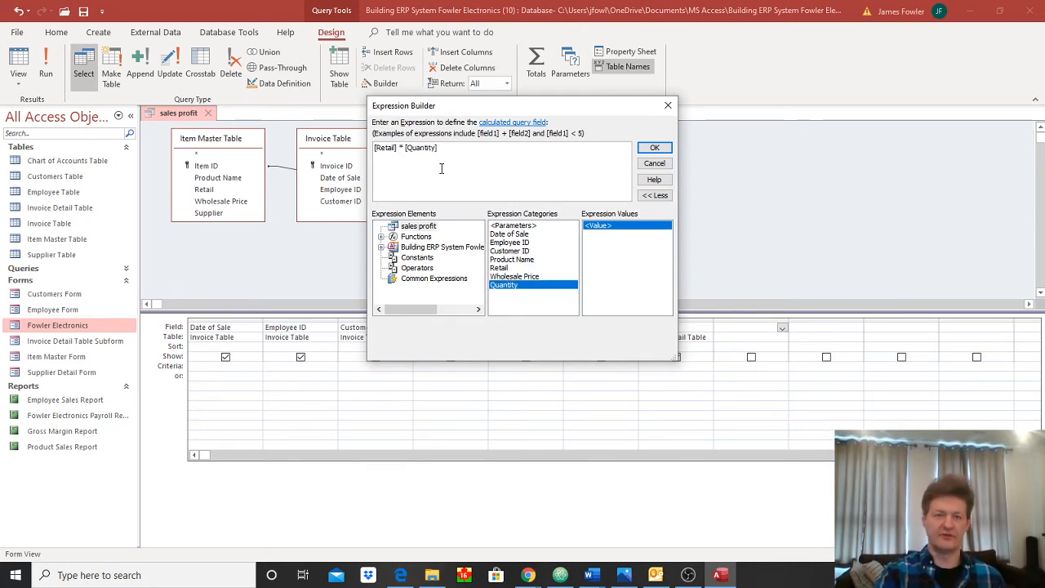
{"action": "left_click", "coordinate": [654, 148]}
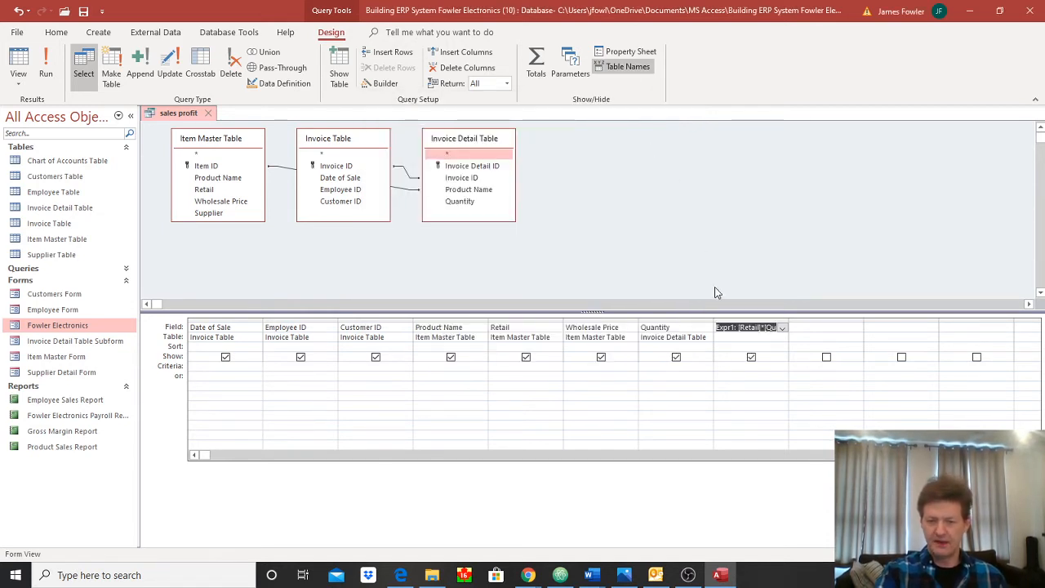
- Rename the [Retail]*[Quantity] calculated field as "total sales" and save the query
{"action": "left_click", "coordinate": [725, 327]}
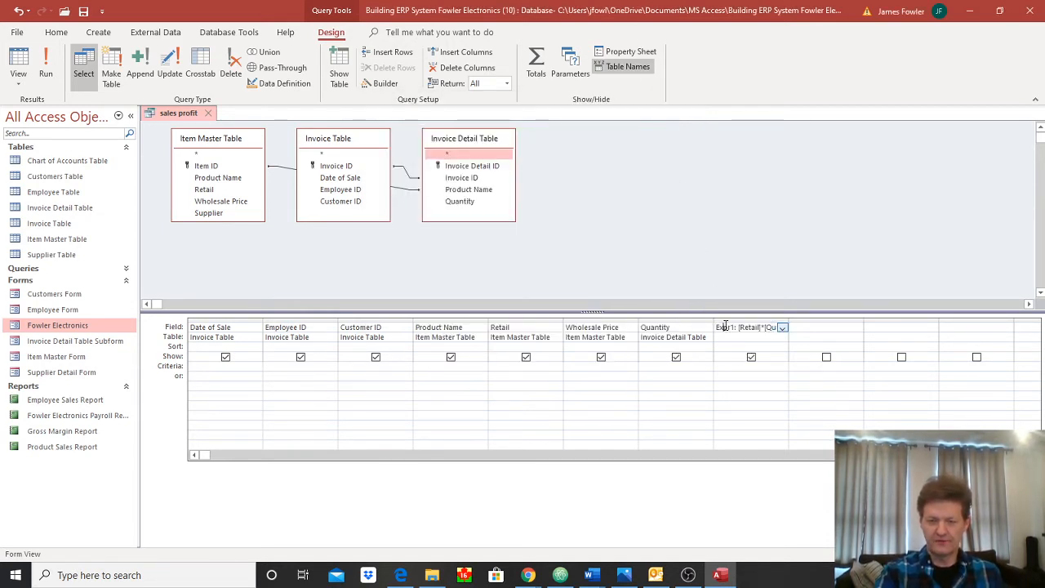
{"action": "key", "text": "Left"}
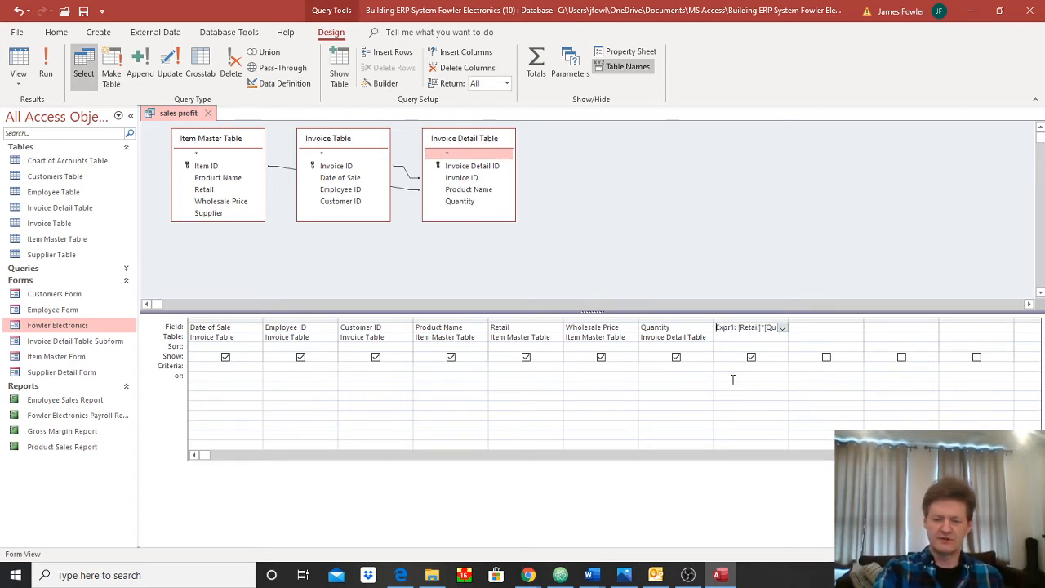
{"action": "key", "text": "Delete"}
{"action": "key", "text": "Delete"}
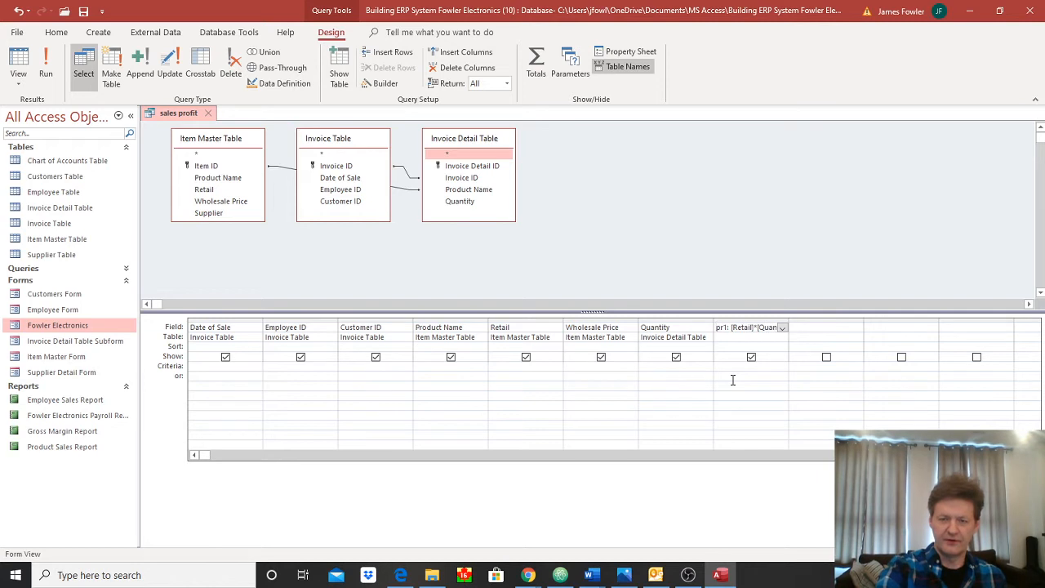
{"action": "key", "text": "Delete"}
{"action": "key", "text": "Delete"}
{"action": "key", "text": "Delete"}
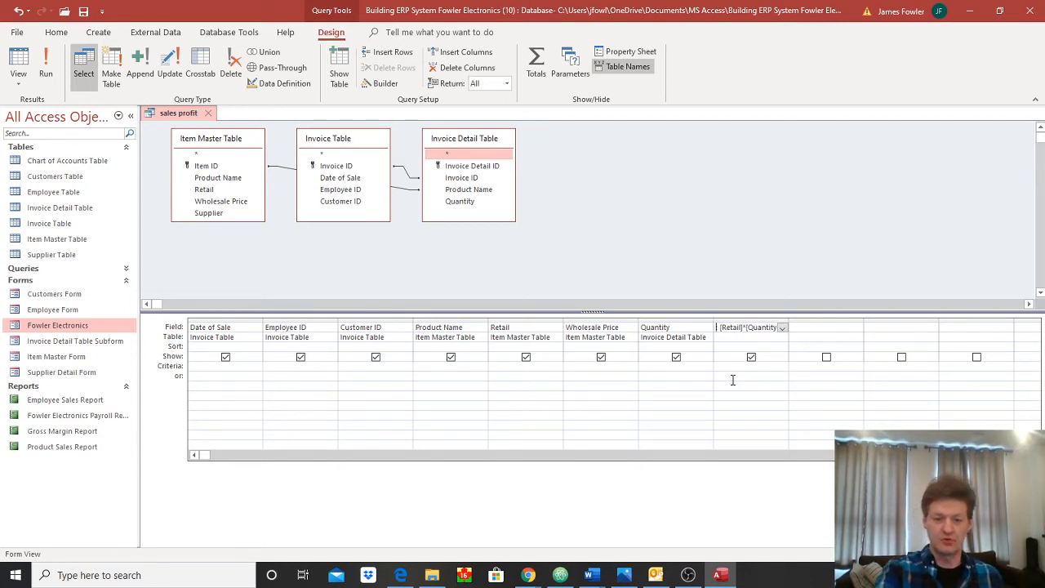
{"action": "type", "text": "total"}
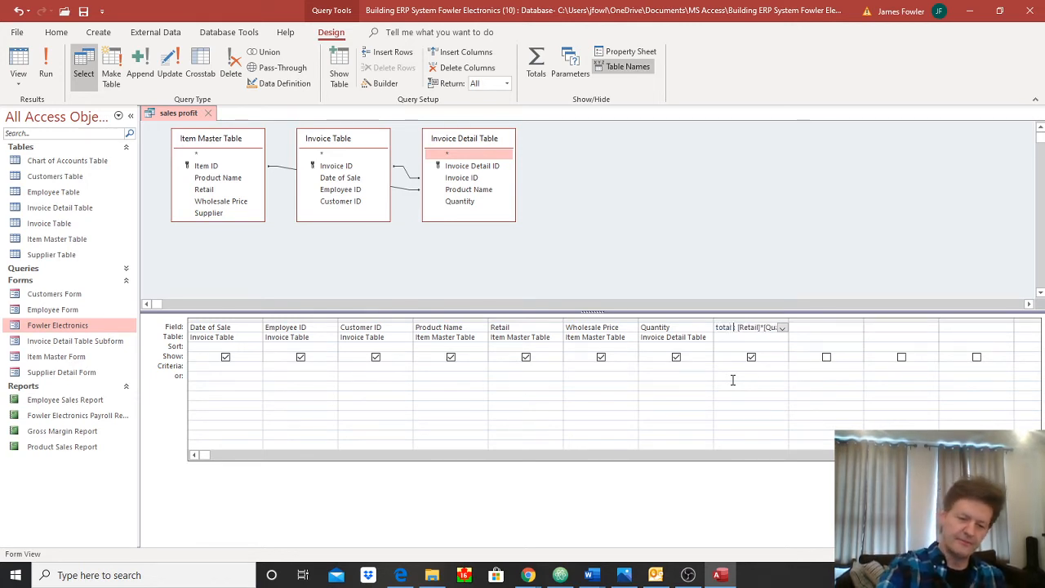
{"action": "type", "text": " sa"}
{"action": "type", "text": "les:"}
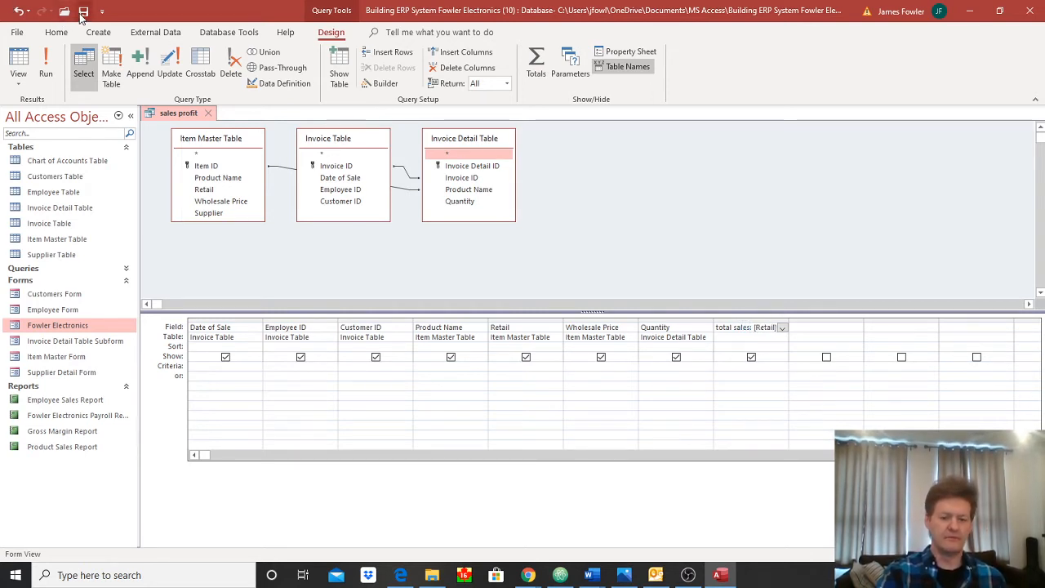
{"action": "left_click", "coordinate": [80, 14]}
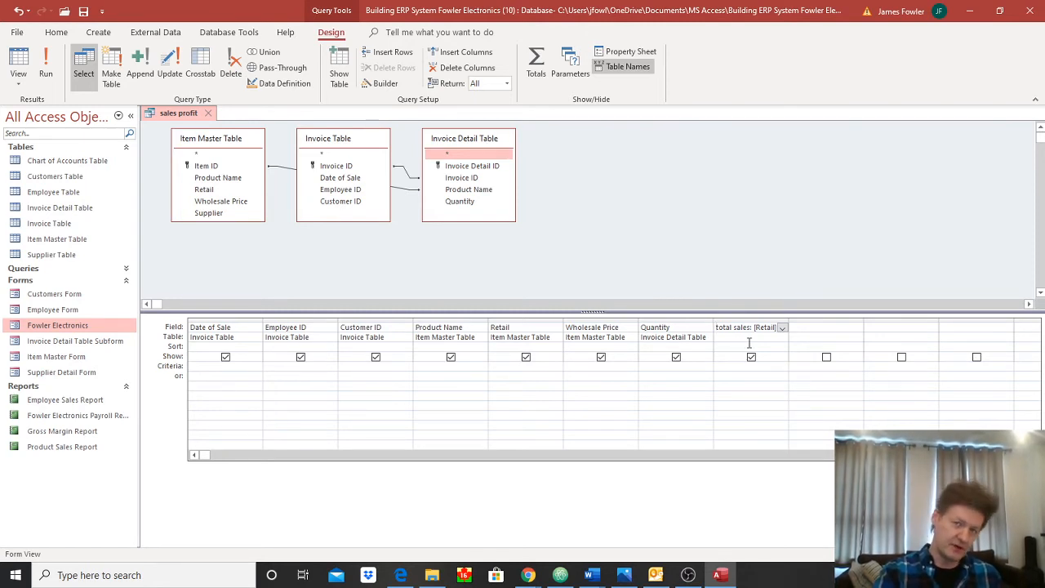
- Set the total sales field's format to Currency and run the query
{"action": "left_click", "coordinate": [627, 54]}
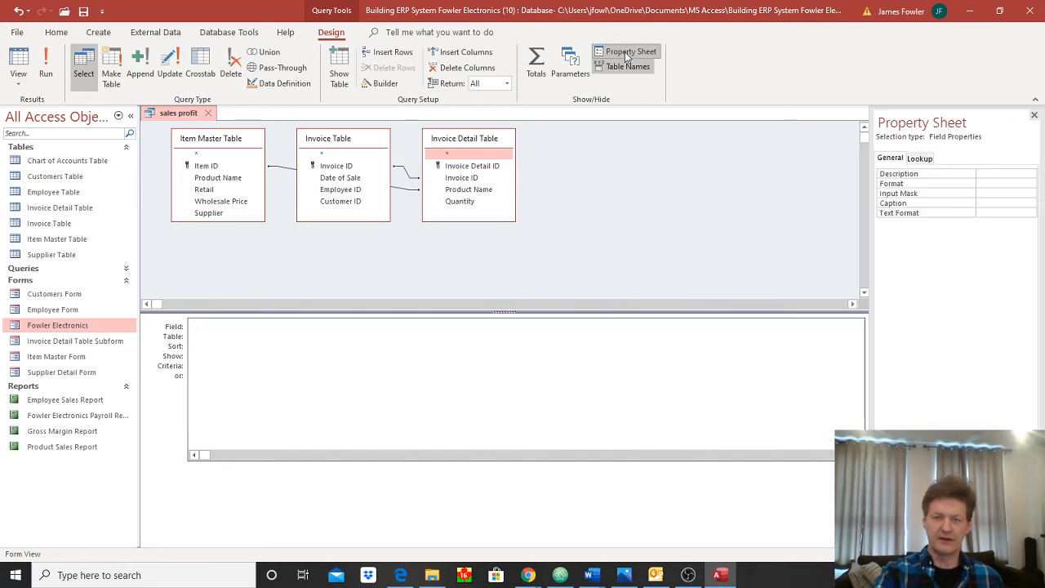
{"action": "left_click", "coordinate": [995, 183]}
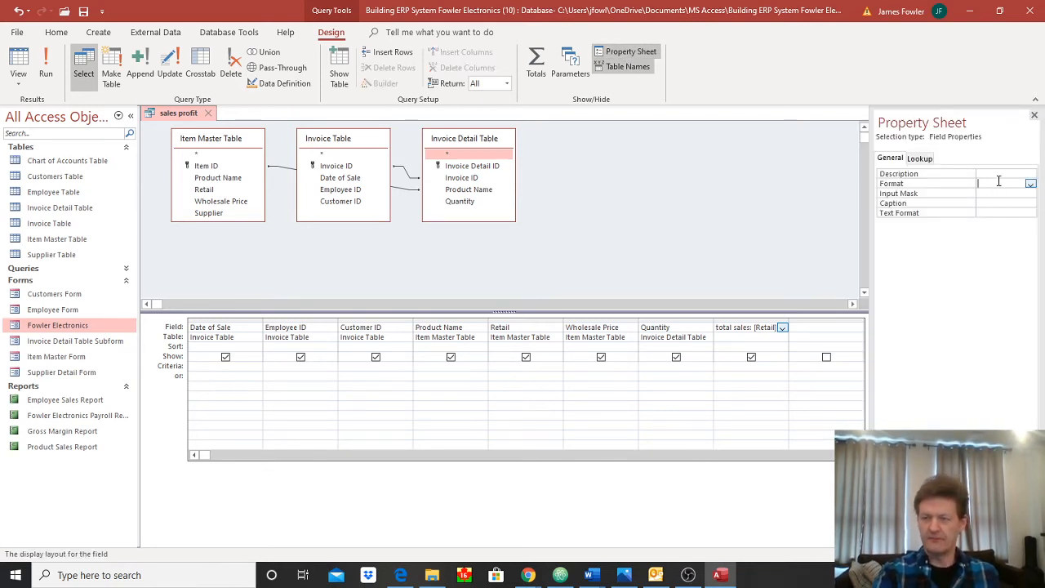
{"action": "left_click", "coordinate": [1031, 185]}
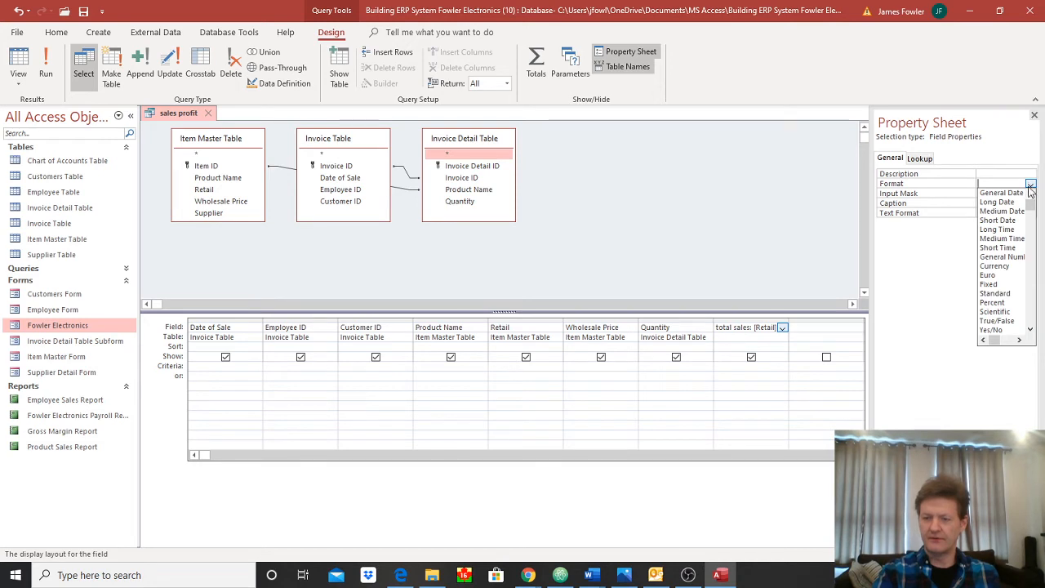
{"action": "left_click", "coordinate": [1010, 268]}
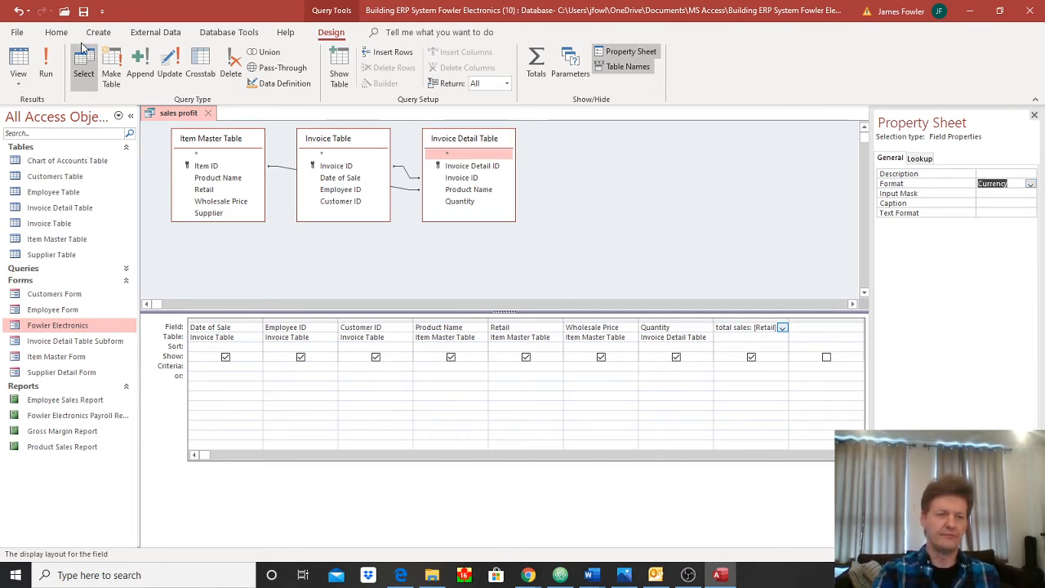
{"action": "left_click", "coordinate": [52, 66]}
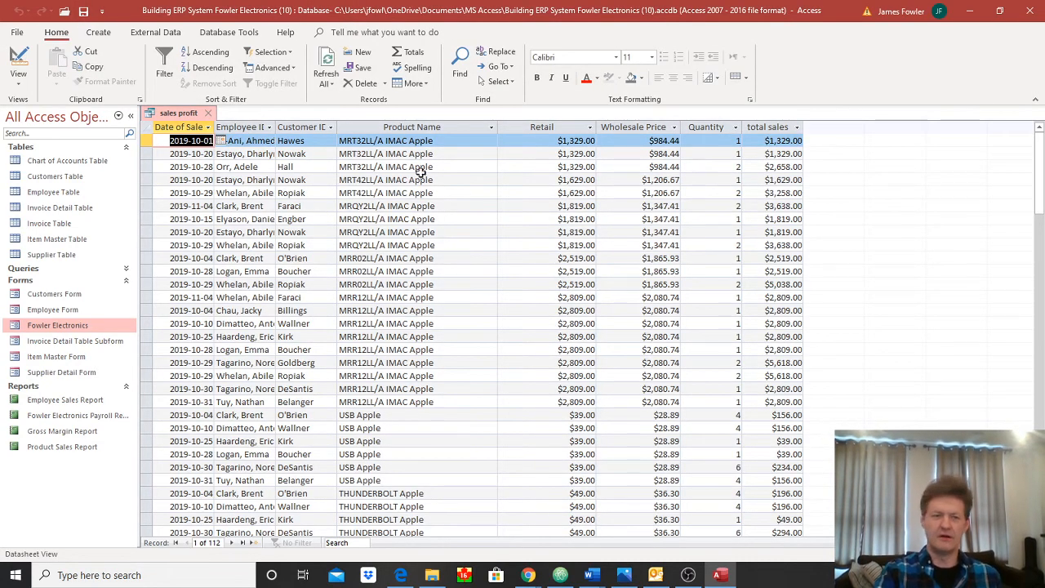
- Return the query to Design View and start an Expression Builder formula with [Wholesale Price] * in the first empty column after total sales
{"action": "right_click", "coordinate": [173, 118]}
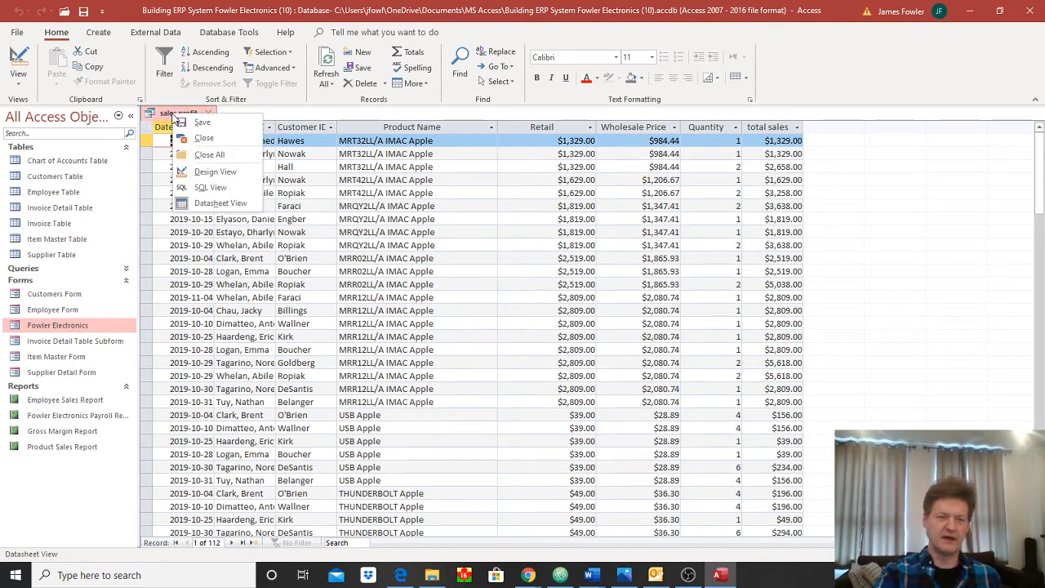
{"action": "left_click", "coordinate": [196, 172]}
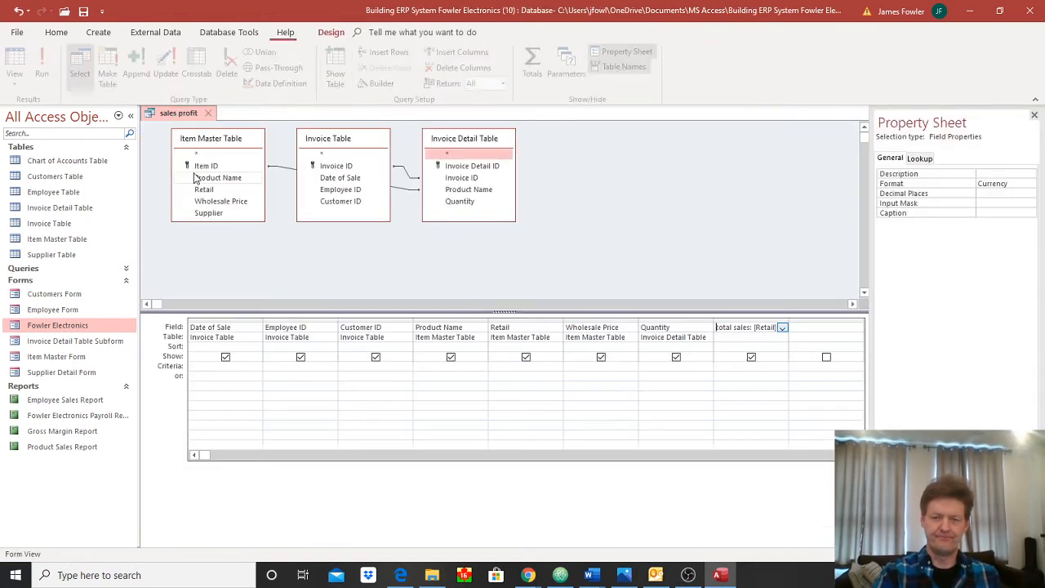
{"action": "left_click", "coordinate": [806, 329]}
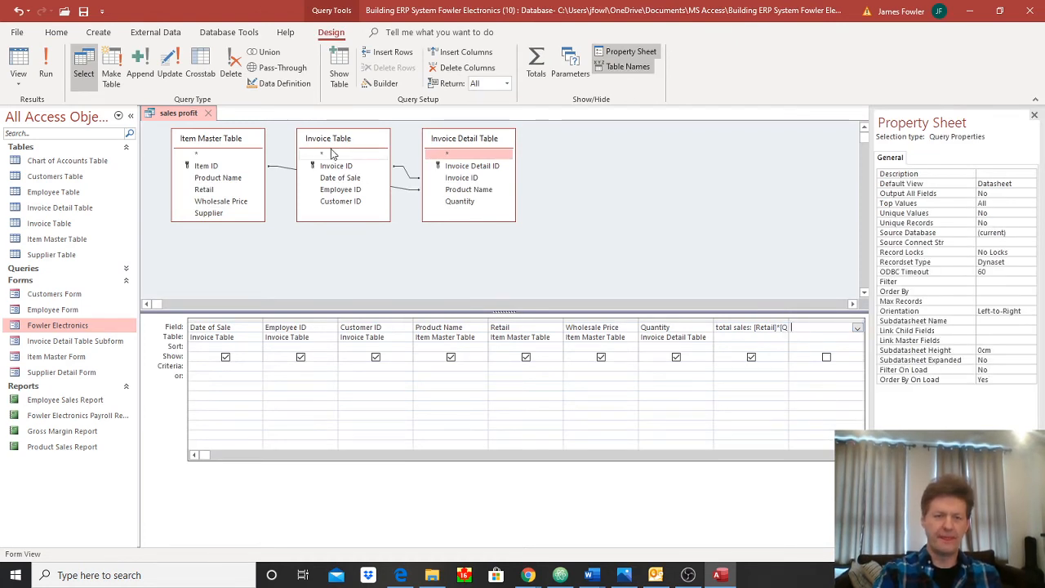
{"action": "left_click", "coordinate": [372, 88]}
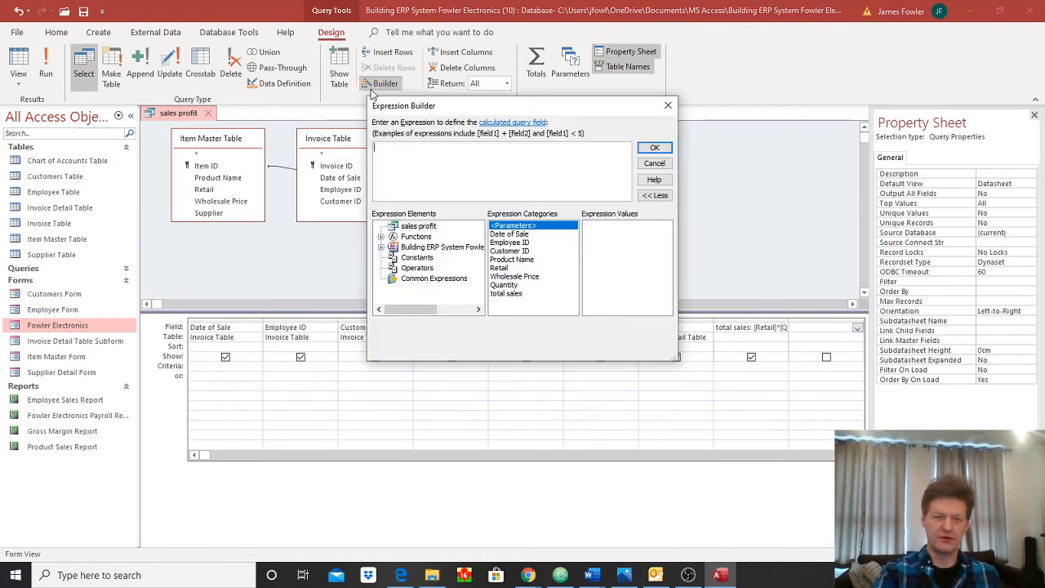
{"action": "double_click", "coordinate": [501, 277]}
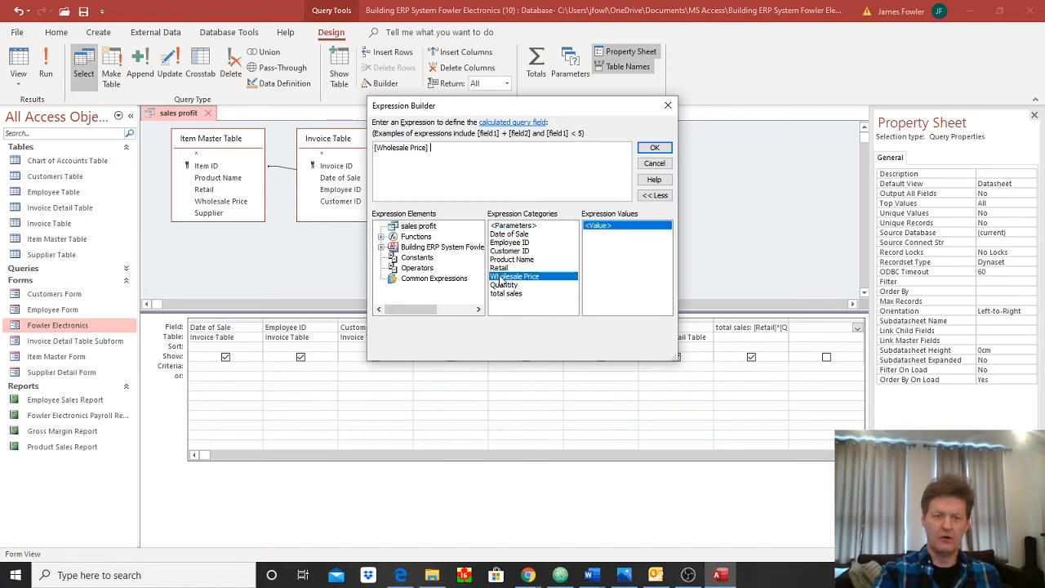
{"action": "type", "text": "*"}
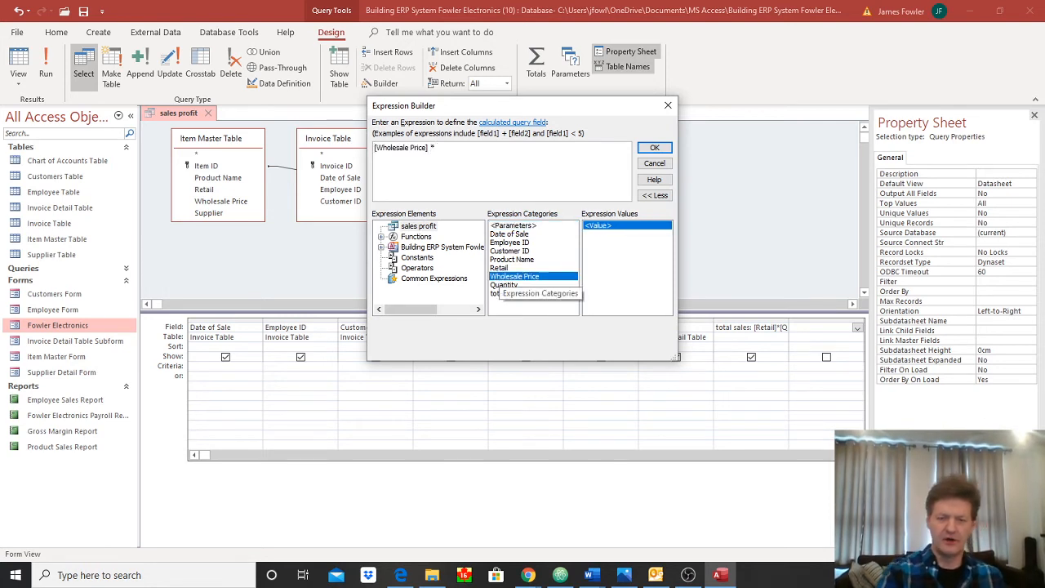
{"action": "left_click", "coordinate": [506, 294]}
{"action": "double_click", "coordinate": [507, 294]}
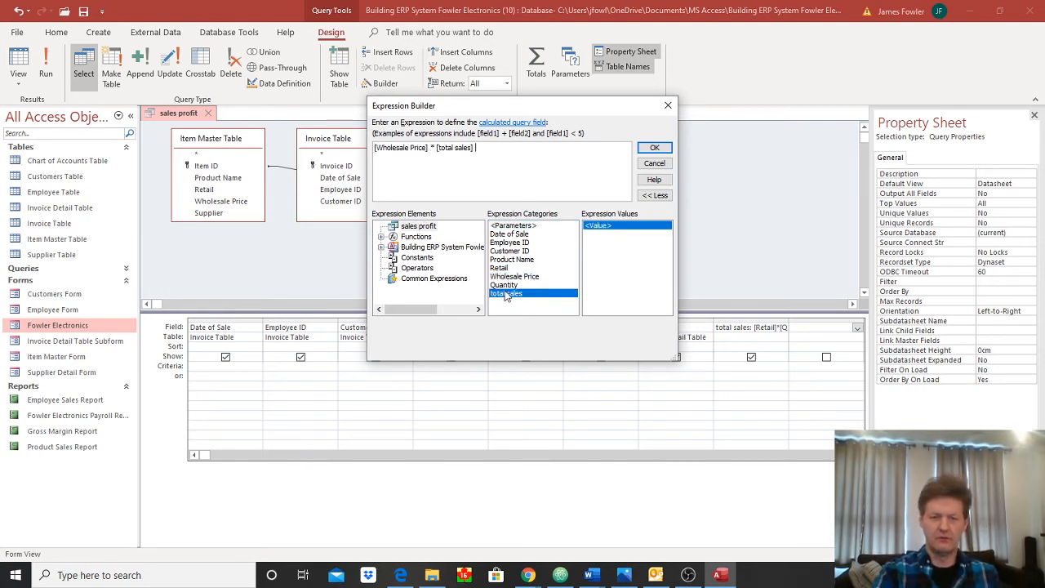
{"action": "double_click", "coordinate": [504, 285]}
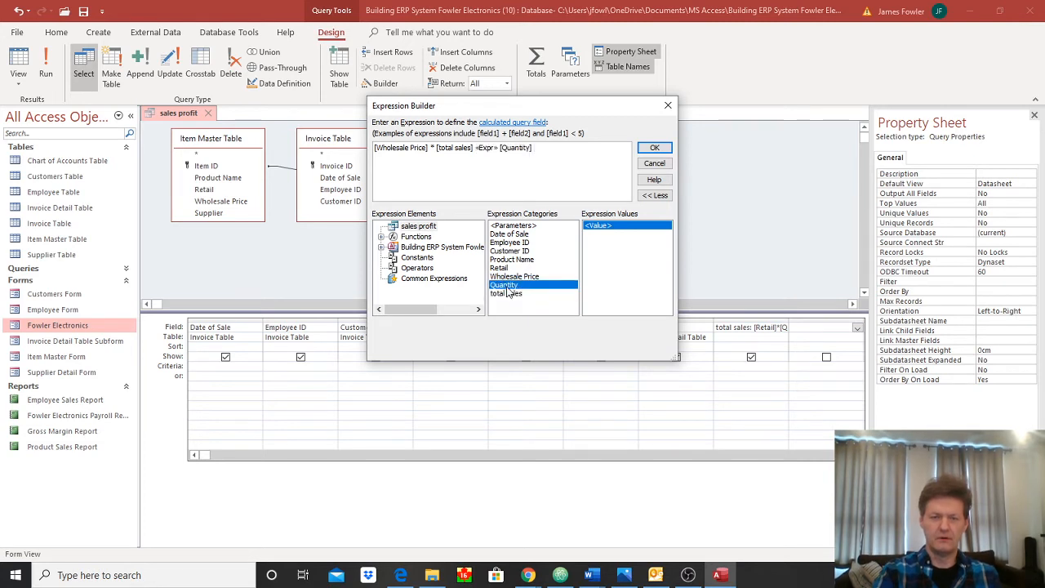
{"action": "key", "text": "BackSpace"}
{"action": "key", "text": "BackSpace"}
{"action": "key", "text": "BackSpace"}
{"action": "key", "text": "BackSpace"}
{"action": "key", "text": "BackSpace"}
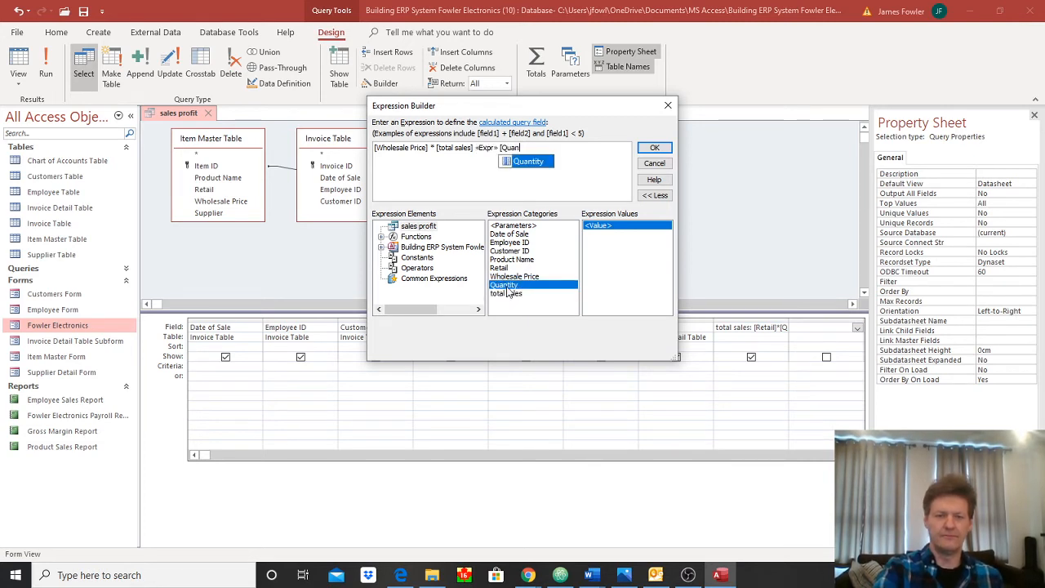
{"action": "key", "text": "BackSpace"}
{"action": "key", "text": "BackSpace"}
{"action": "key", "text": "BackSpace"}
{"action": "key", "text": "BackSpace"}
{"action": "key", "text": "BackSpace"}
{"action": "key", "text": "BackSpace"}
{"action": "key", "text": "BackSpace"}
{"action": "key", "text": "BackSpace"}
{"action": "key", "text": "BackSpace"}
{"action": "key", "text": "BackSpace"}
{"action": "key", "text": "BackSpace"}
{"action": "key", "text": "BackSpace"}
{"action": "key", "text": "BackSpace"}
{"action": "key", "text": "BackSpace"}
{"action": "key", "text": "BackSpace"}
{"action": "key", "text": "BackSpace"}
{"action": "key", "text": "BackSpace"}
{"action": "key", "text": "BackSpace"}
{"action": "key", "text": "BackSpace"}
{"action": "key", "text": "BackSpace"}
{"action": "key", "text": "BackSpace"}
{"action": "key", "text": "BackSpace"}
{"action": "key", "text": "BackSpace"}
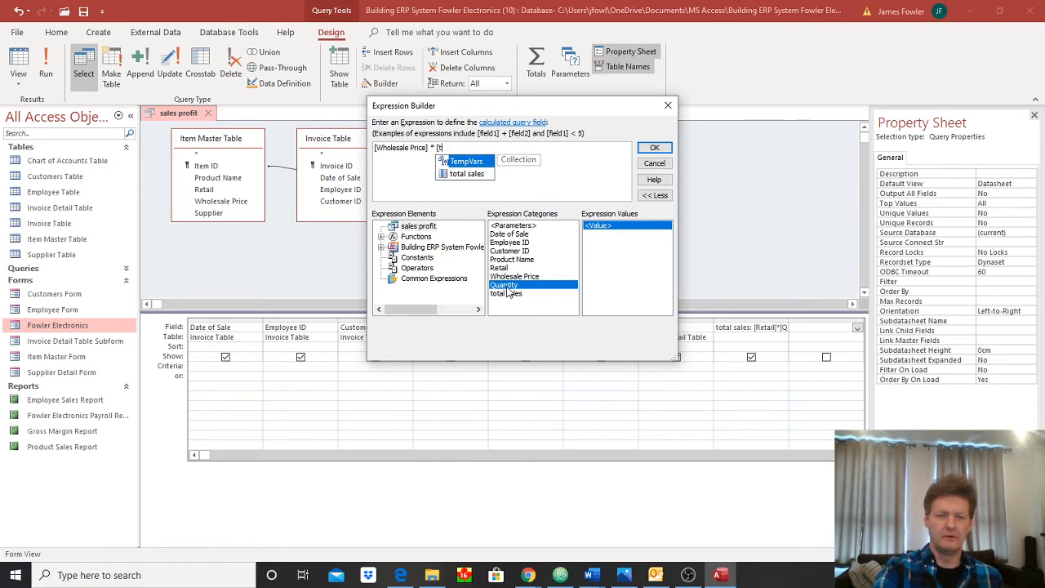
- Complete the expression as [Wholesale Price] * [Quantity] and accept it
{"action": "double_click", "coordinate": [558, 287]}
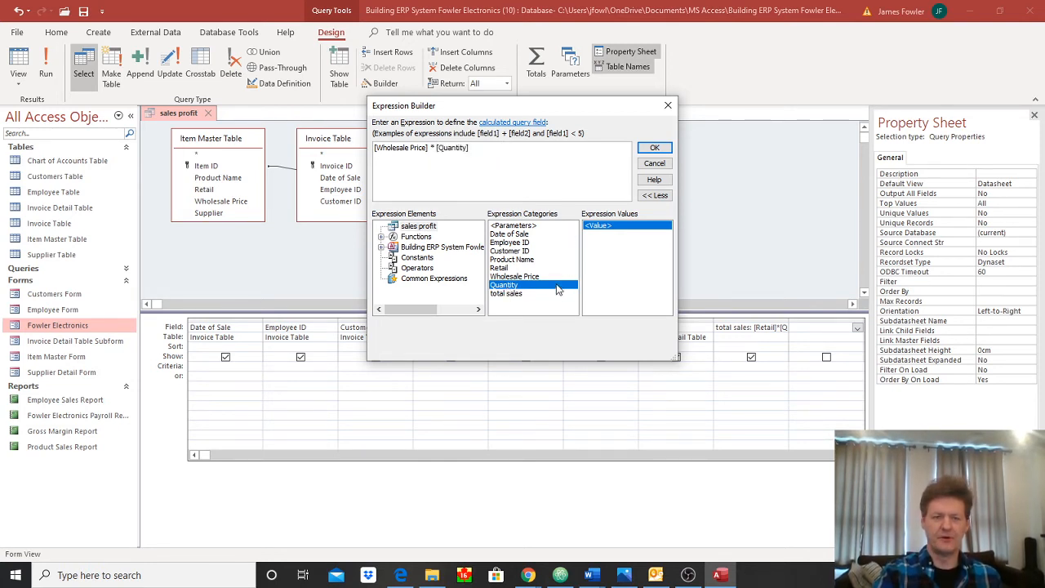
{"action": "left_click", "coordinate": [656, 150]}
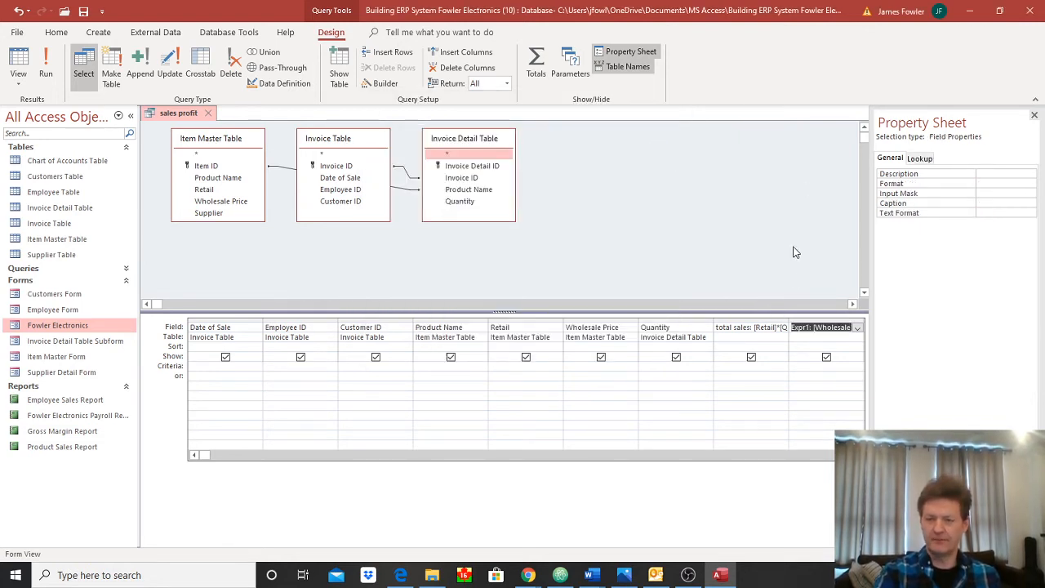
- Rename the wholesale price times quantity calculated field as "cogs" and save the query
{"action": "left_click", "coordinate": [795, 328]}
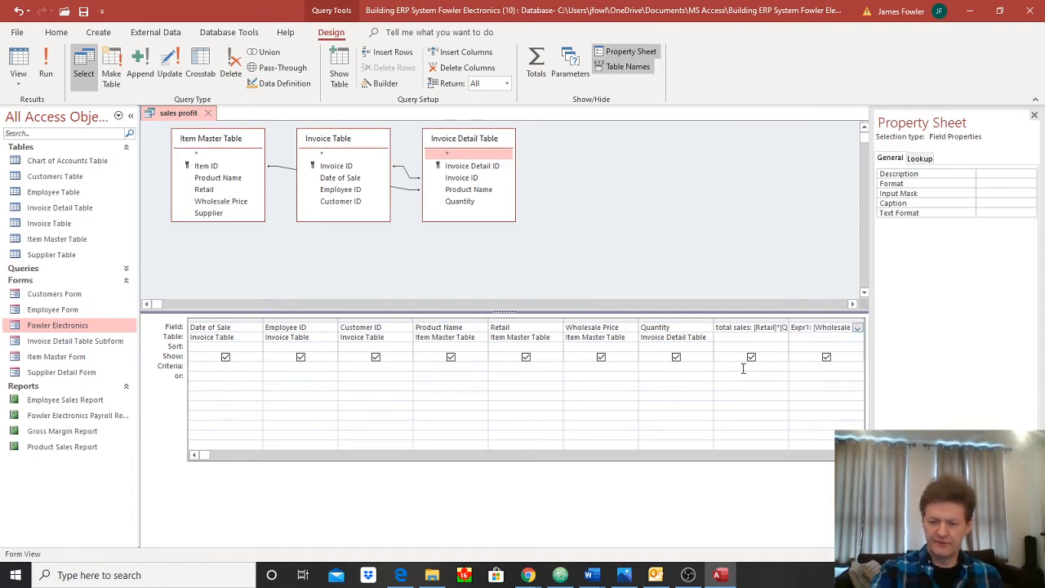
{"action": "key", "text": "BackSpace"}
{"action": "key", "text": "Delete"}
{"action": "key", "text": "Delete"}
{"action": "key", "text": "Delete"}
{"action": "key", "text": "Delete"}
{"action": "key", "text": "Delete"}
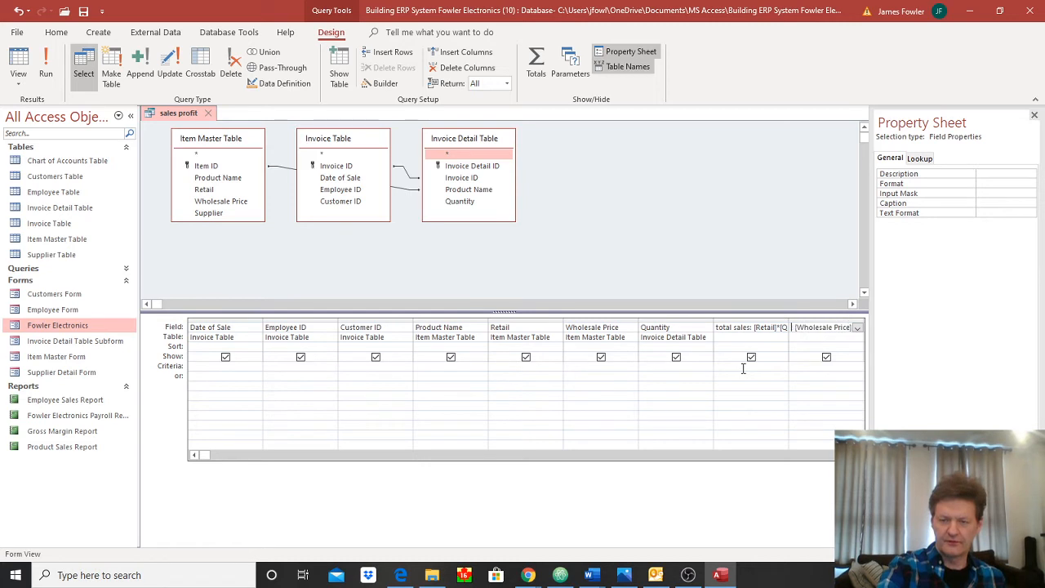
{"action": "type", "text": "co "}
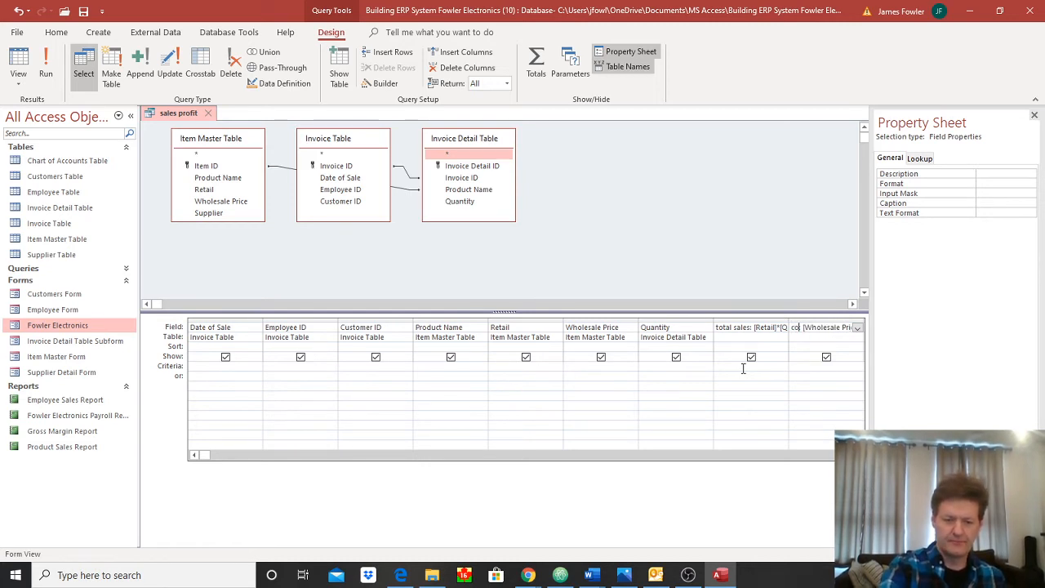
{"action": "type", "text": "gs"}
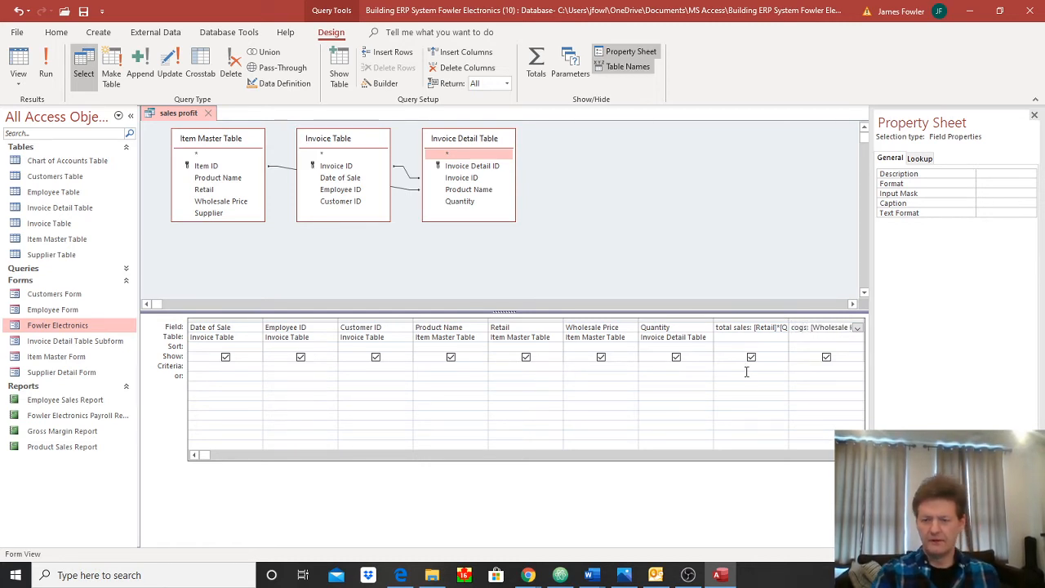
{"action": "type", "text": ":"}
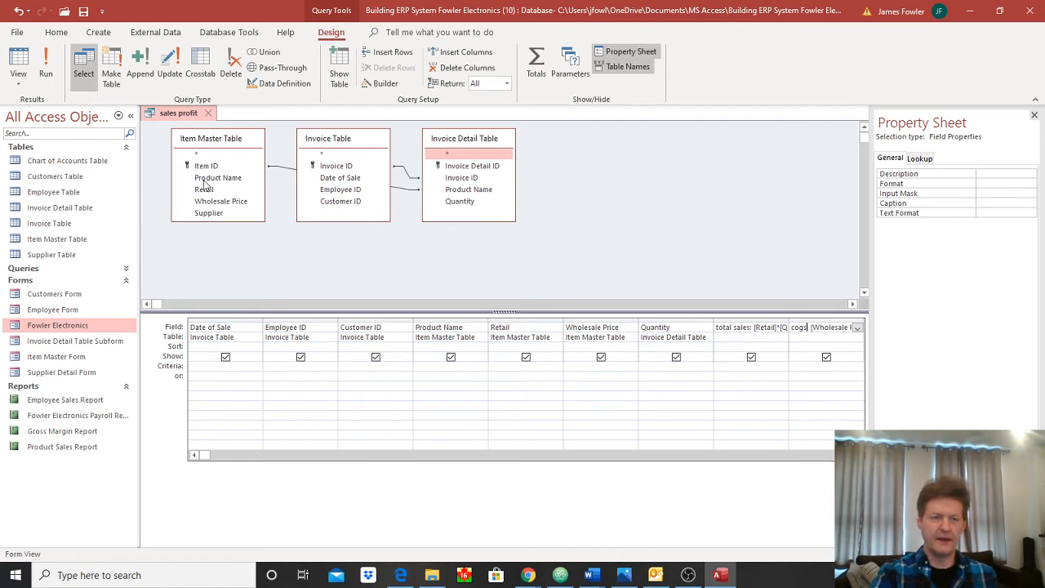
{"action": "left_click", "coordinate": [82, 11]}
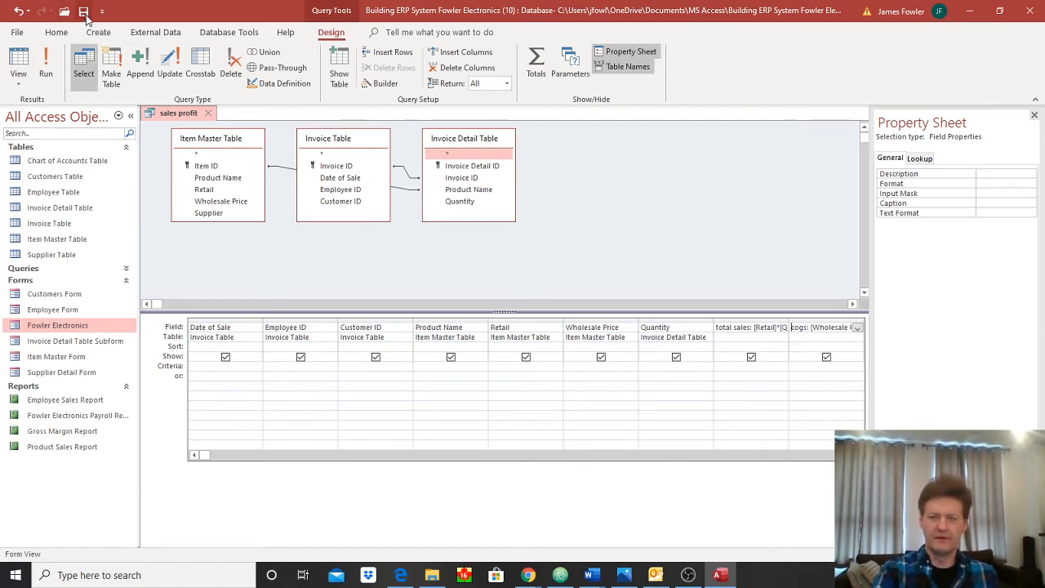
- Build the expression [total sales] - [cogs] with the Expression Builder in the first empty column after cogs and accept it
{"action": "left_click_drag", "start_coordinate": [204, 455], "coordinate": [365, 455]}
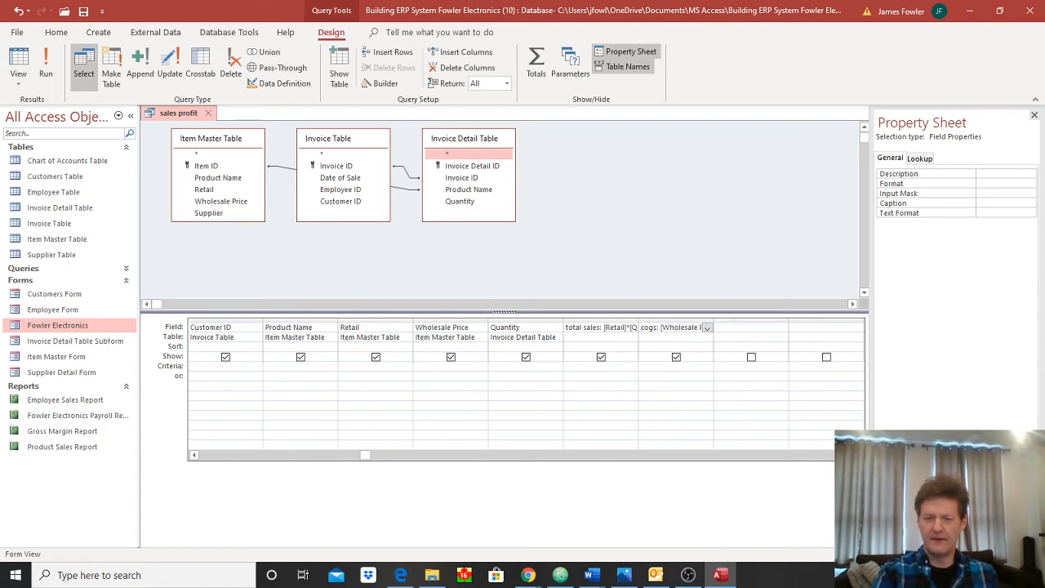
{"action": "left_click", "coordinate": [744, 327]}
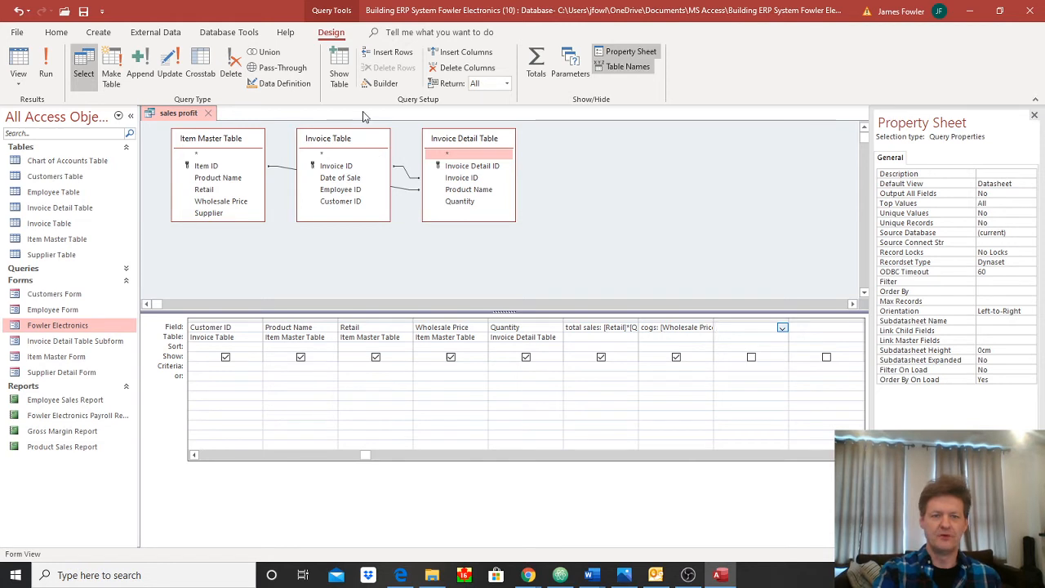
{"action": "left_click", "coordinate": [381, 83]}
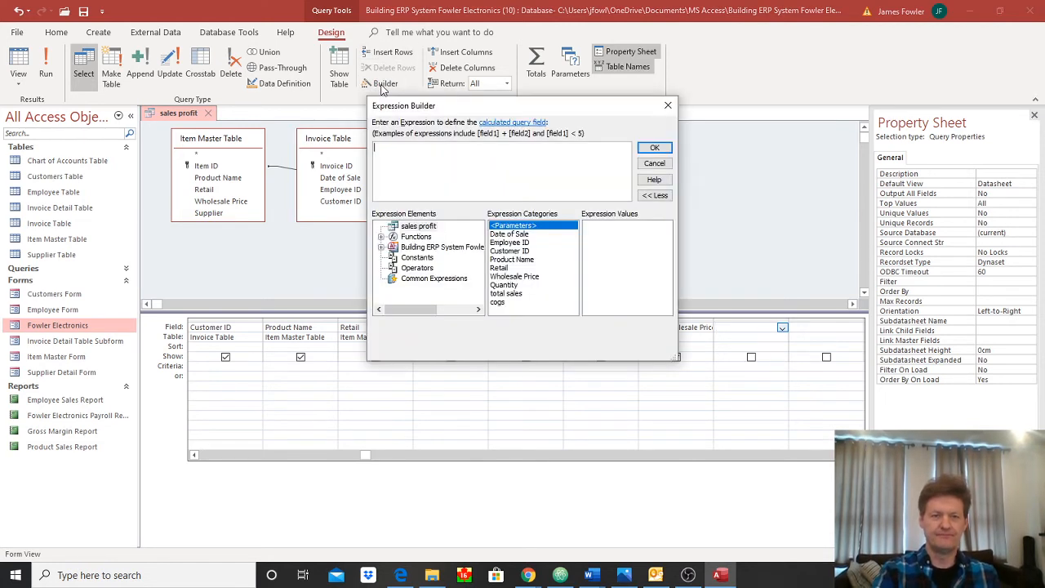
{"action": "double_click", "coordinate": [507, 294]}
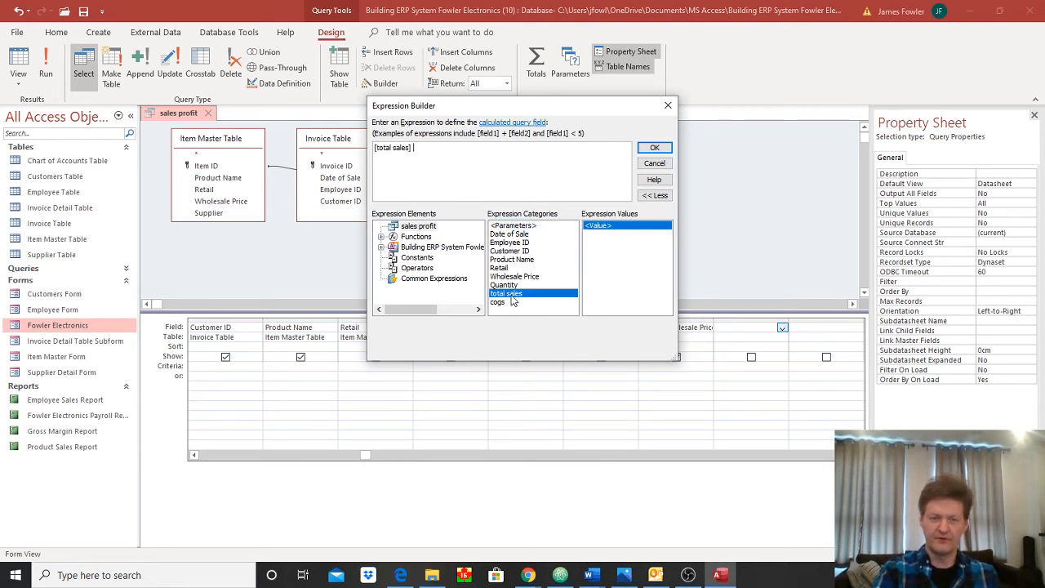
{"action": "type", "text": "-"}
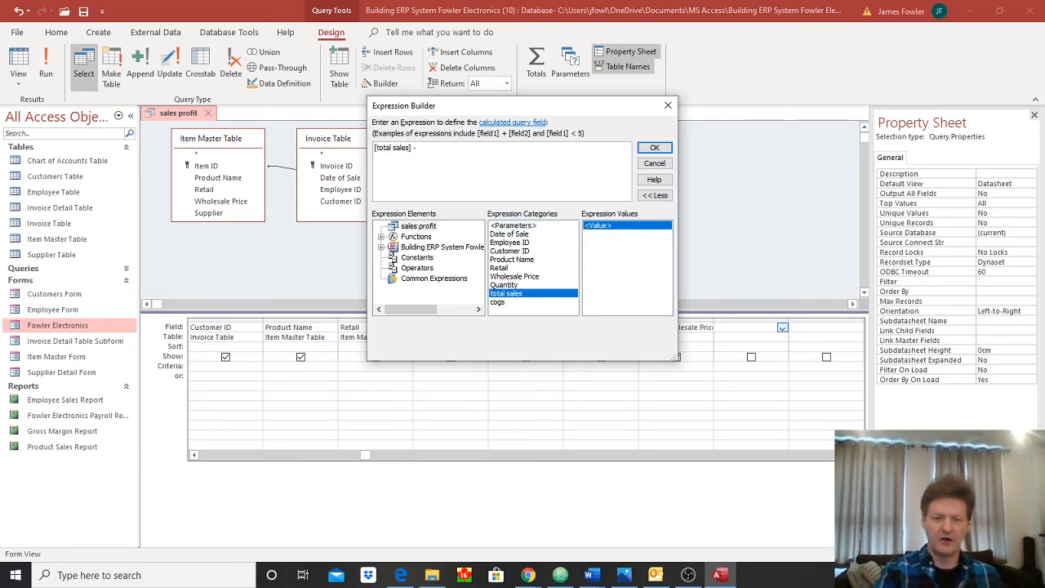
{"action": "double_click", "coordinate": [511, 304]}
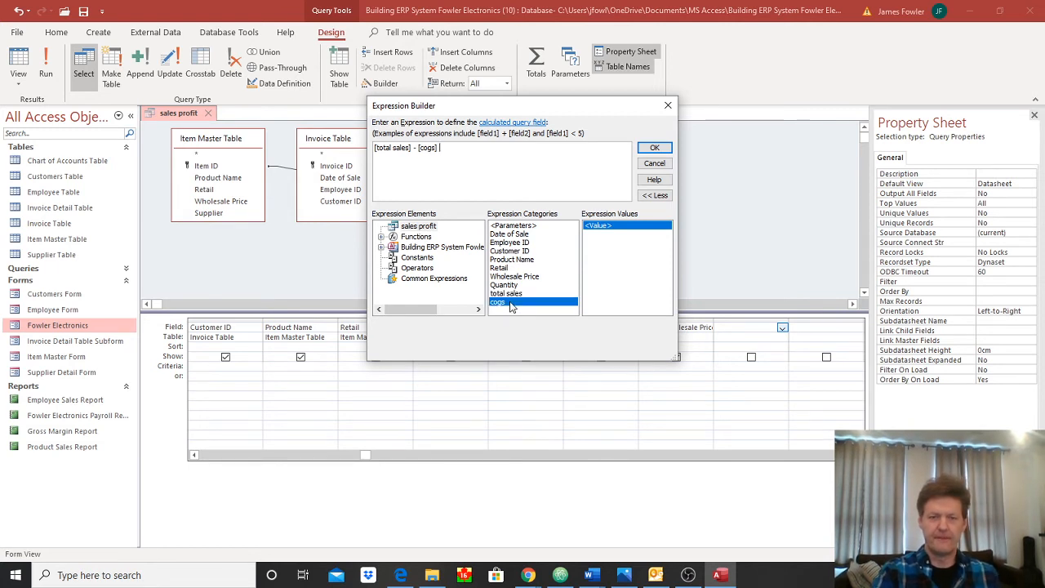
{"action": "left_click", "coordinate": [655, 147]}
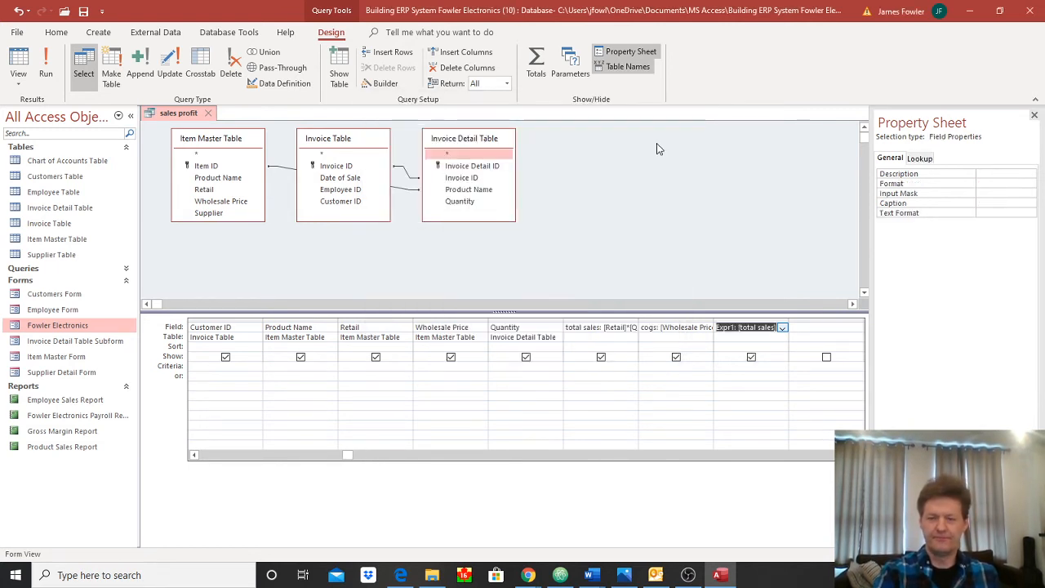
- Rename the total sales minus cogs calculated field as "gross margin"
{"action": "left_click", "coordinate": [727, 329]}
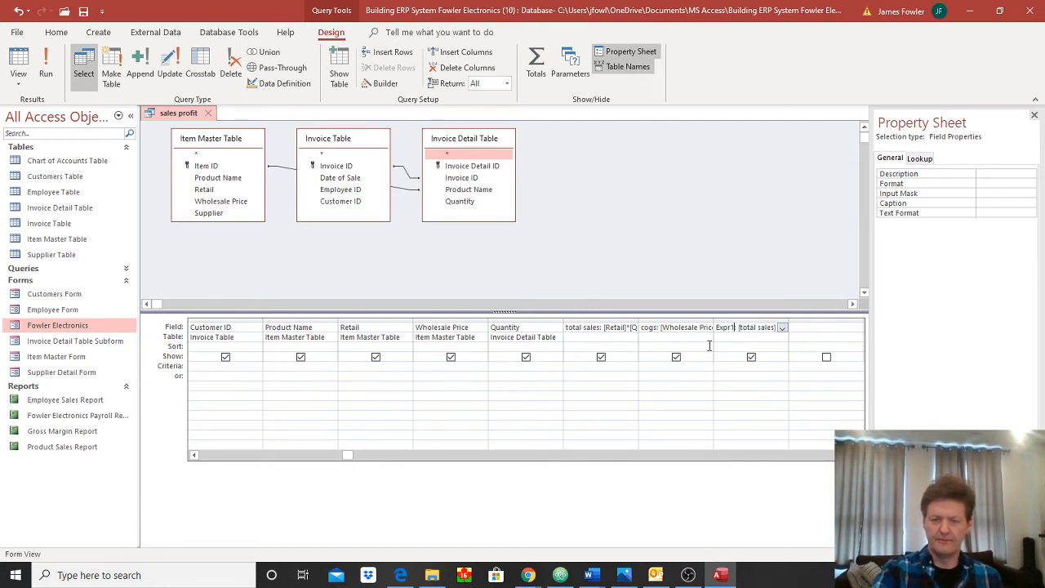
{"action": "key", "text": "BackSpace"}
{"action": "key", "text": "BackSpace"}
{"action": "key", "text": "BackSpace"}
{"action": "key", "text": "BackSpace"}
{"action": "key", "text": "BackSpace"}
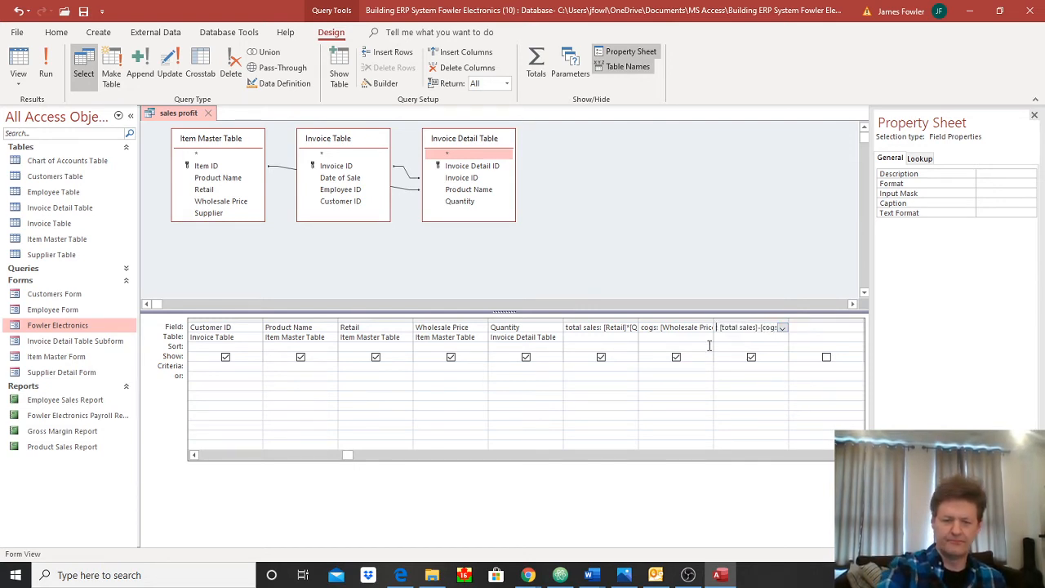
{"action": "type", "text": "gross"}
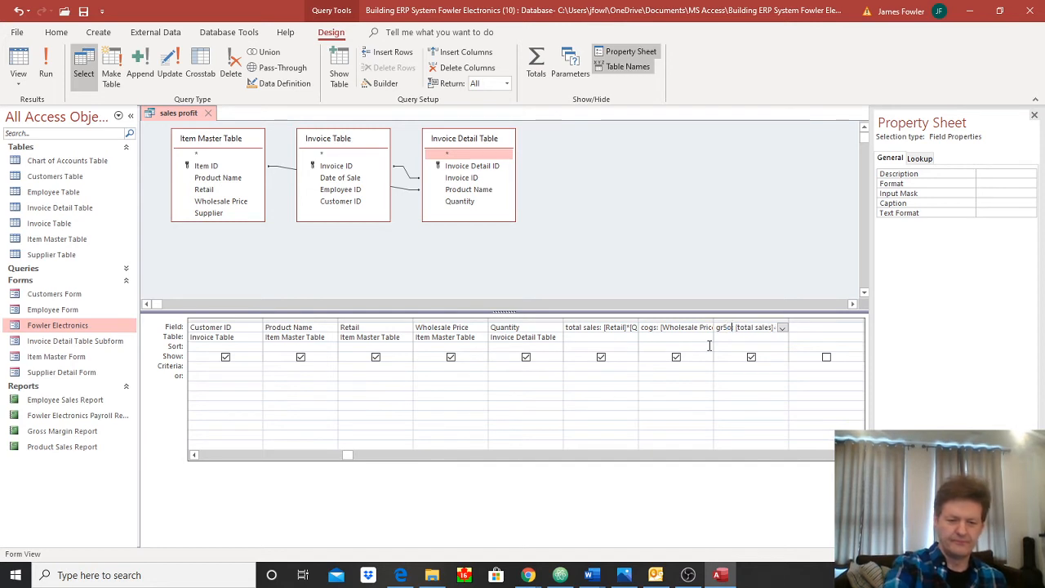
{"action": "type", "text": "s"}
{"action": "key", "text": "BackSpace"}
{"action": "key", "text": "BackSpace"}
{"action": "key", "text": "BackSpace"}
{"action": "key", "text": "BackSpace"}
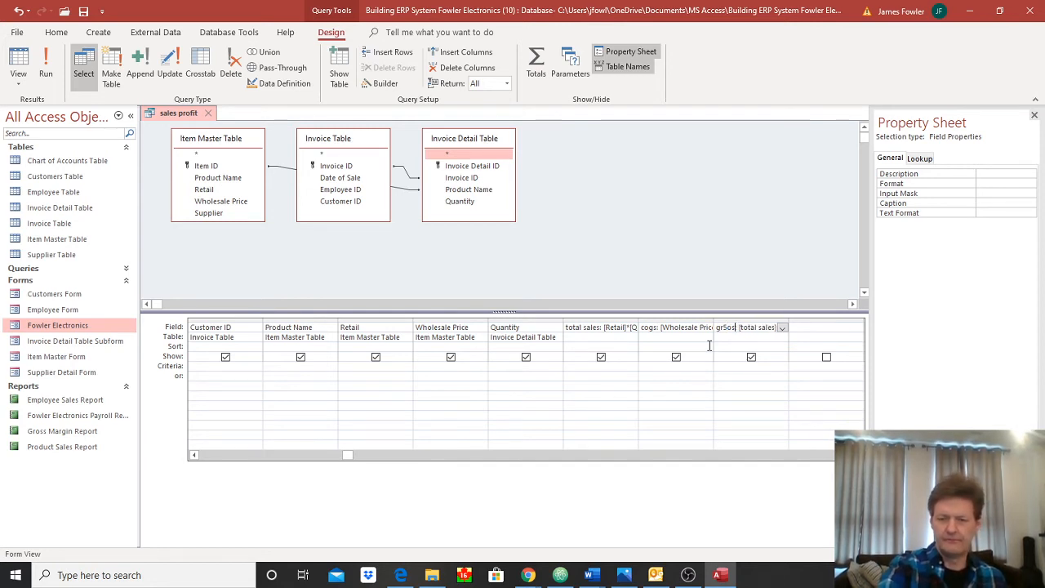
{"action": "type", "text": "o"}
{"action": "type", "text": "ss m"}
{"action": "type", "text": "ar"}
{"action": "type", "text": "gin:"}
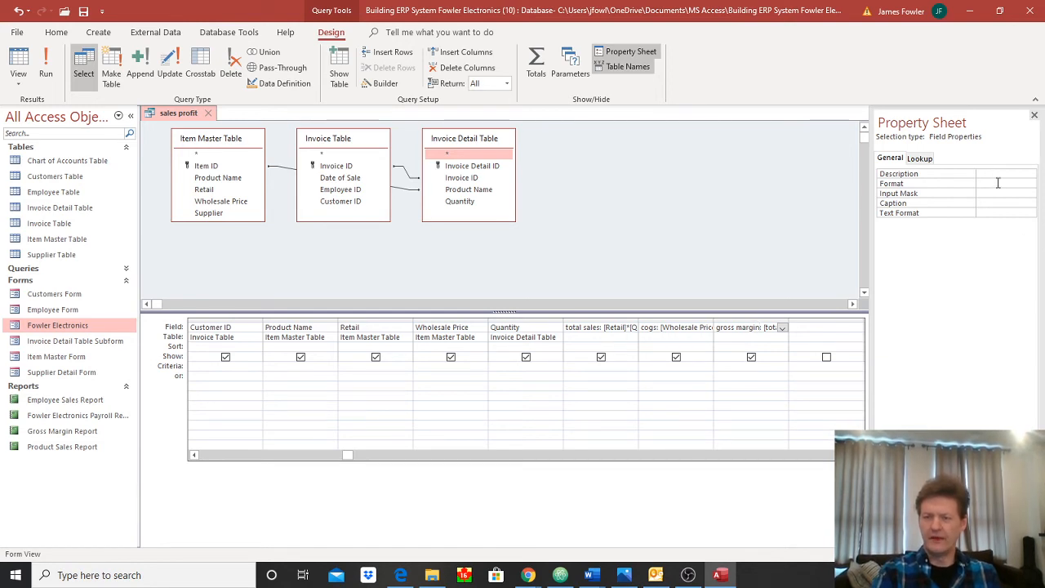
- Set the gross margin field's format to Currency
{"action": "left_click", "coordinate": [999, 183]}
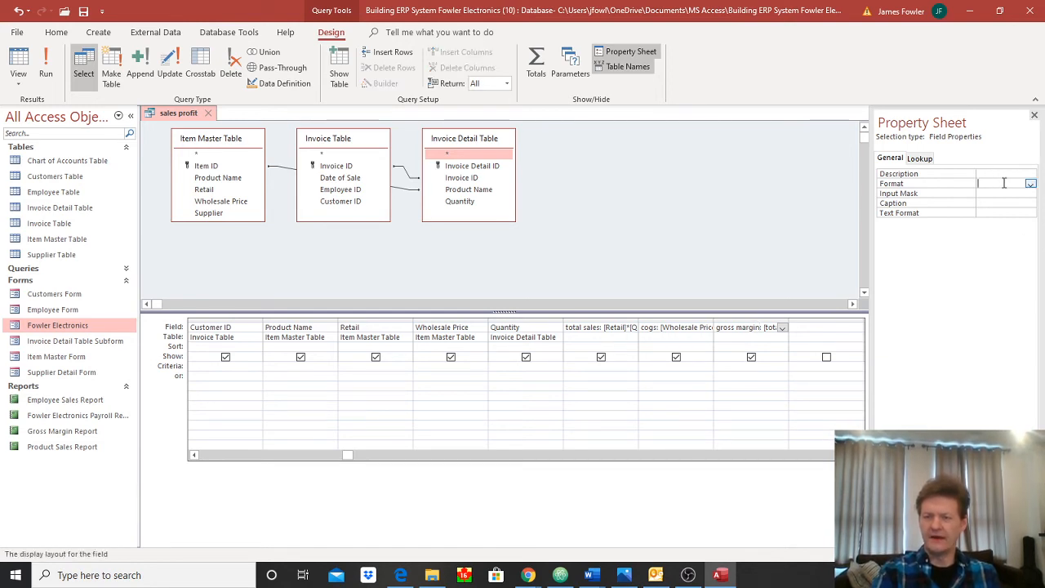
{"action": "left_click", "coordinate": [1030, 185]}
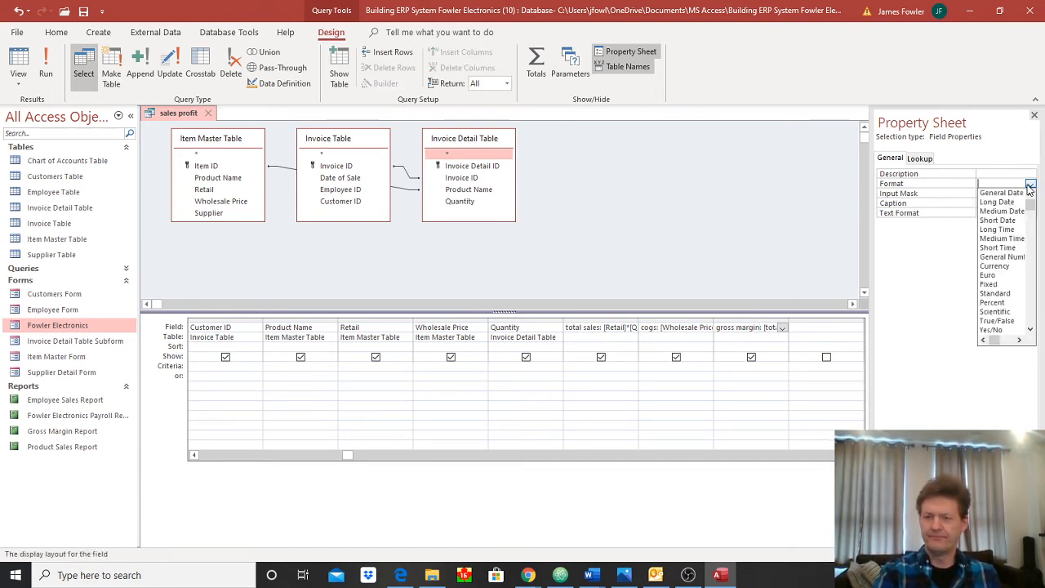
{"action": "left_click", "coordinate": [1011, 266]}
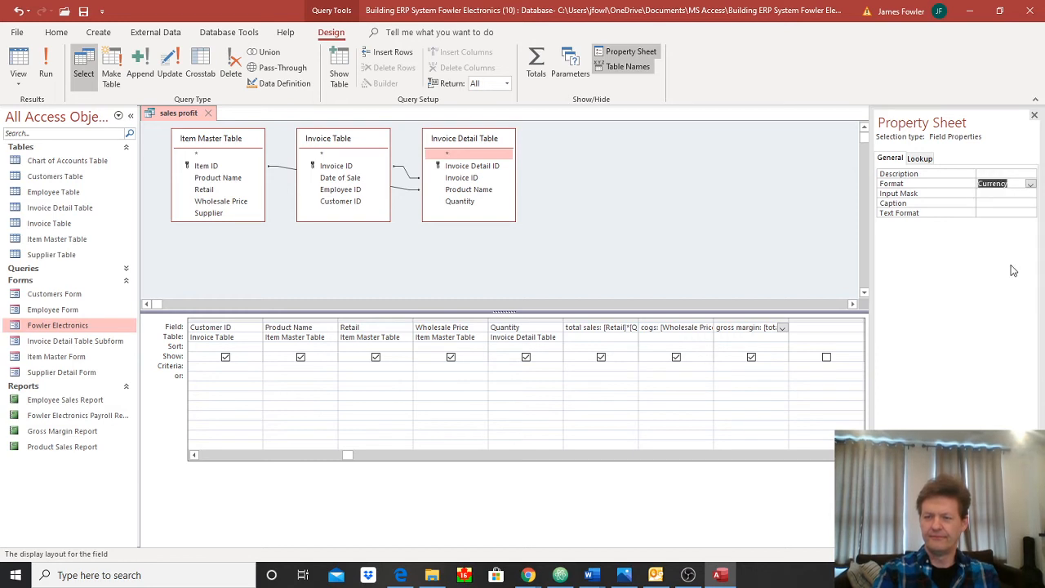
- Set the cogs field's format to Currency and save the query
{"action": "left_click", "coordinate": [684, 335]}
{"action": "left_click", "coordinate": [674, 328]}
{"action": "left_click", "coordinate": [1004, 175]}
{"action": "left_click", "coordinate": [1004, 183]}
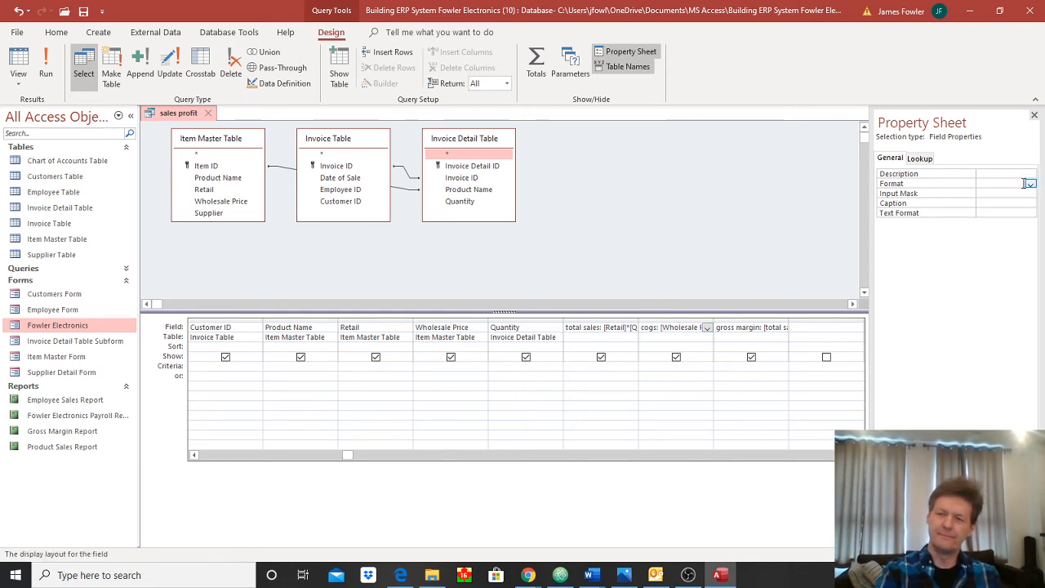
{"action": "left_click", "coordinate": [1030, 185]}
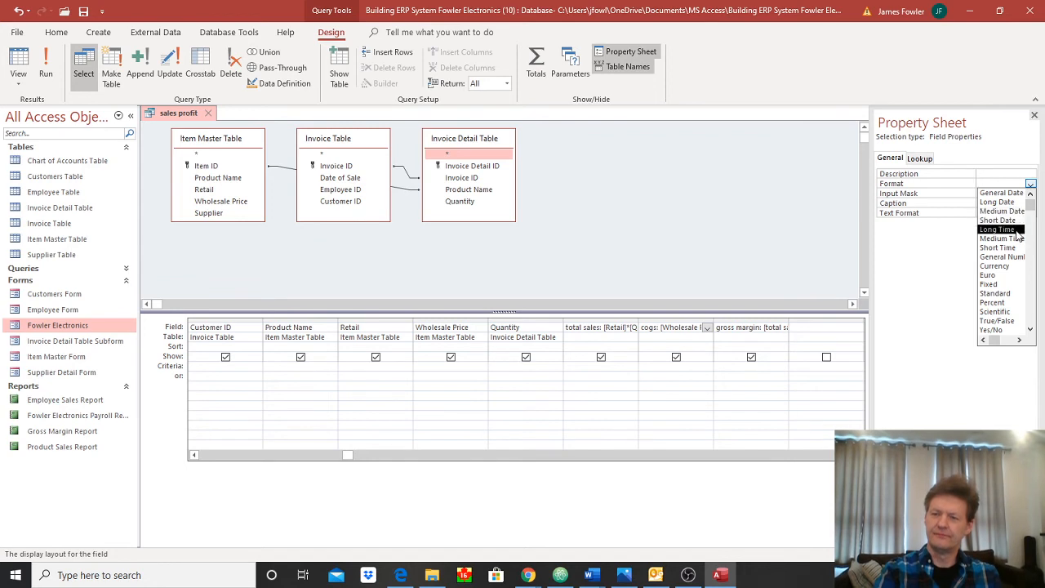
{"action": "left_click", "coordinate": [1012, 265]}
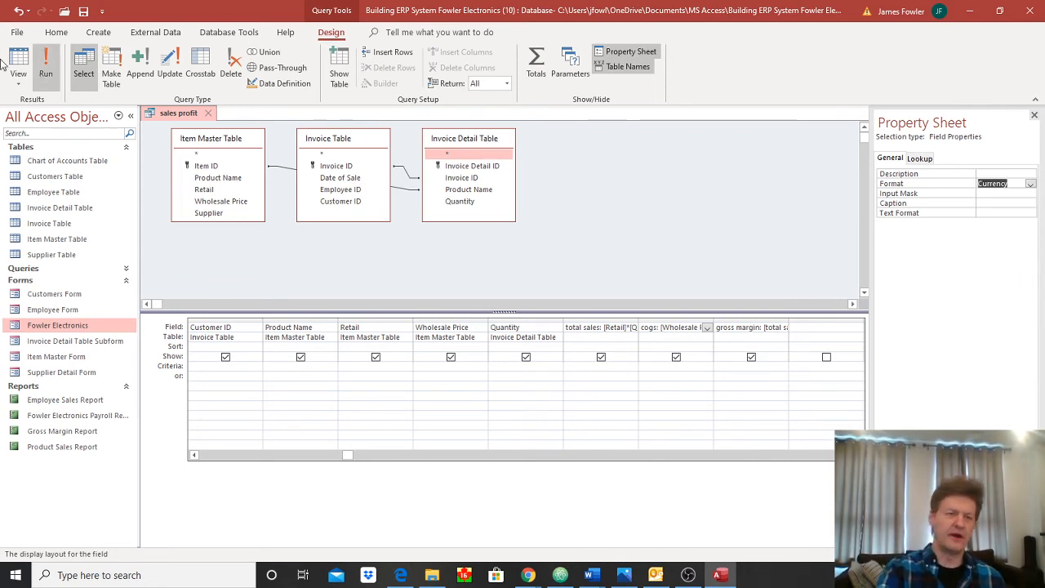
{"action": "left_click", "coordinate": [83, 11]}
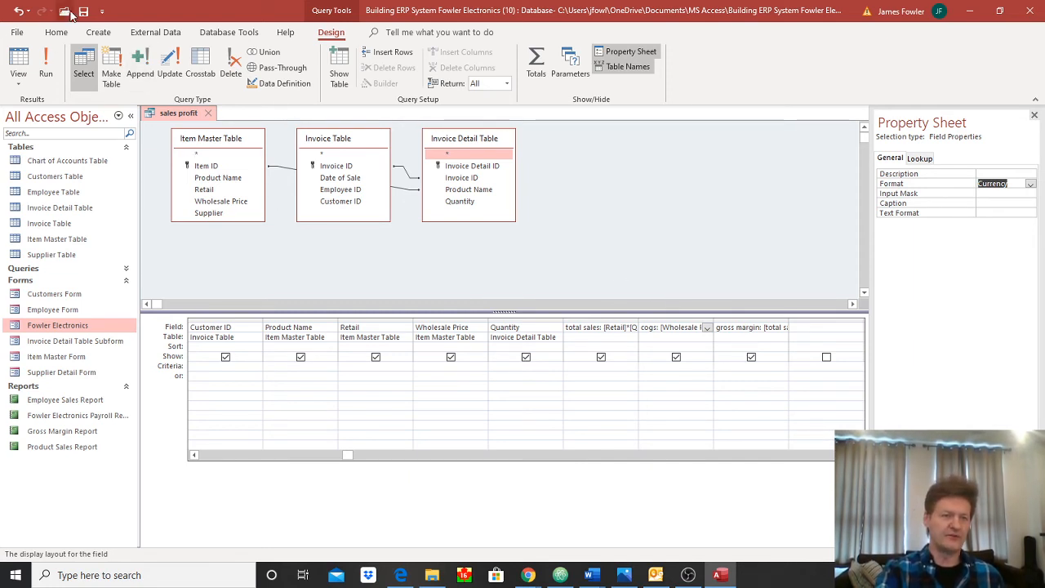
- Save the sales profit query again and display it in Datasheet View
{"action": "left_click", "coordinate": [58, 33]}
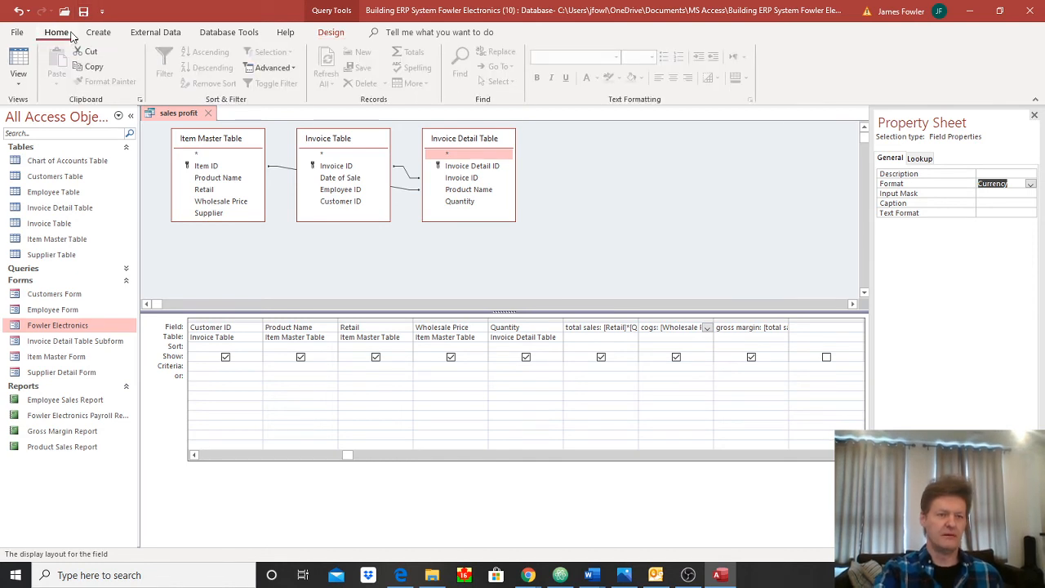
{"action": "left_click", "coordinate": [88, 11]}
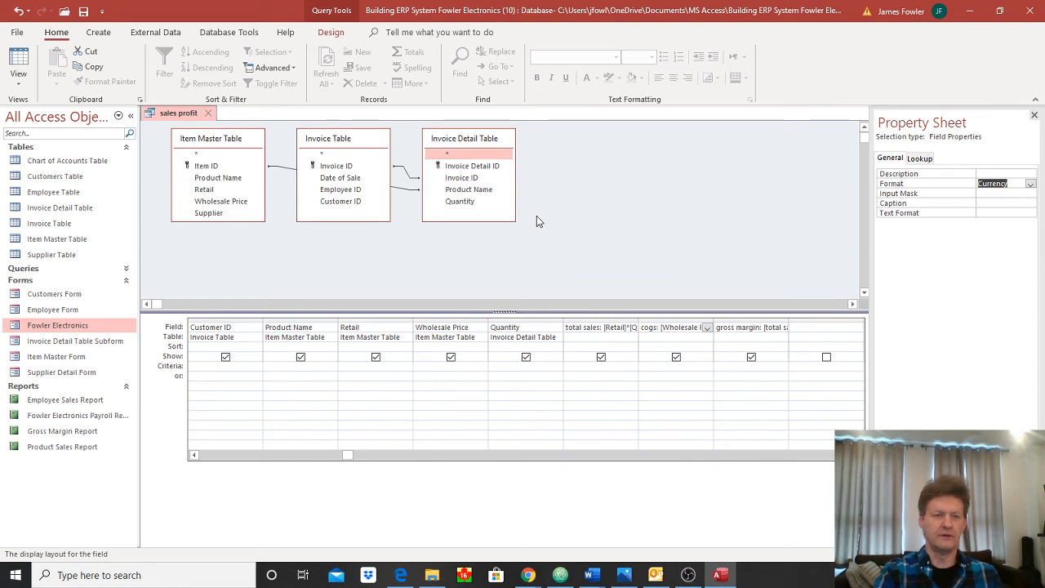
{"action": "left_click", "coordinate": [165, 129]}
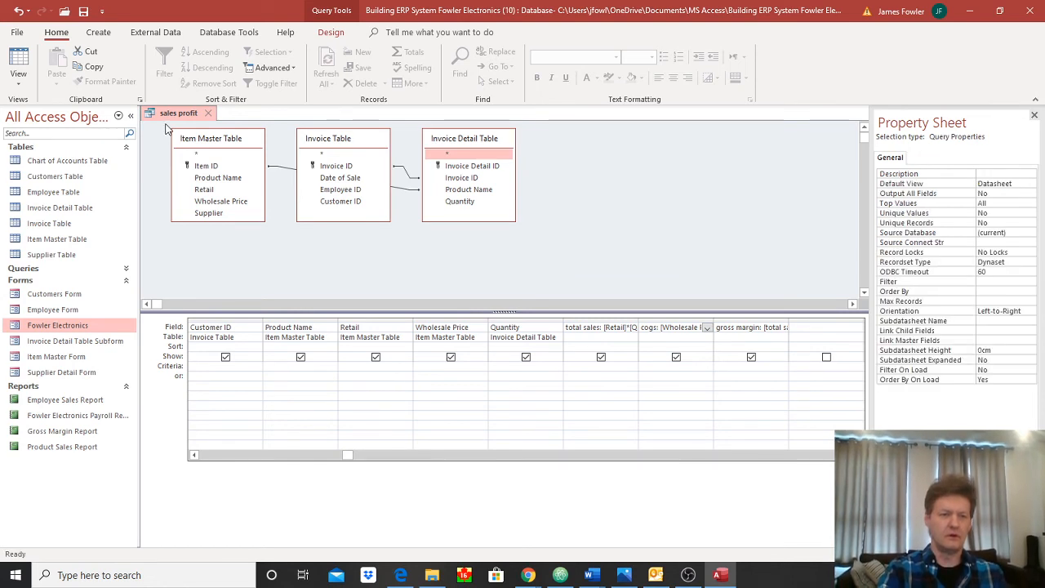
{"action": "right_click", "coordinate": [165, 114]}
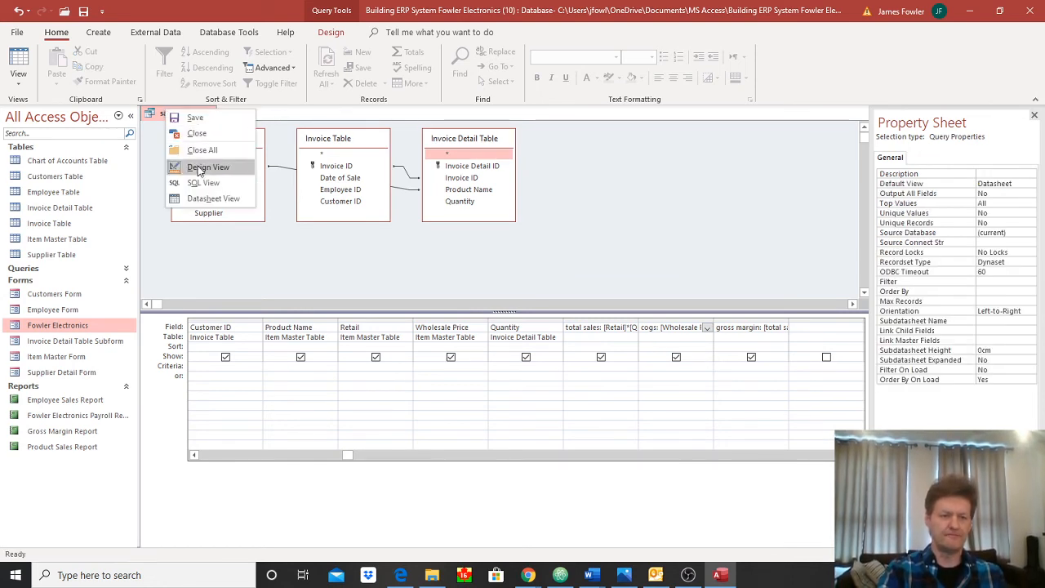
{"action": "left_click", "coordinate": [204, 199]}
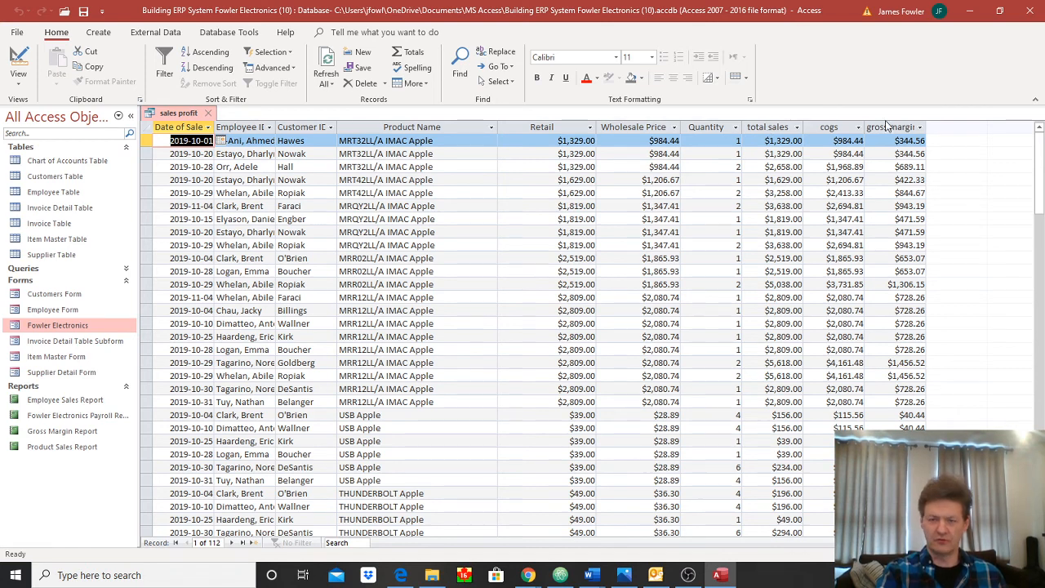
- Sort the query records by total sales from largest to smallest and select the first record's quantity
{"action": "left_click", "coordinate": [797, 127]}
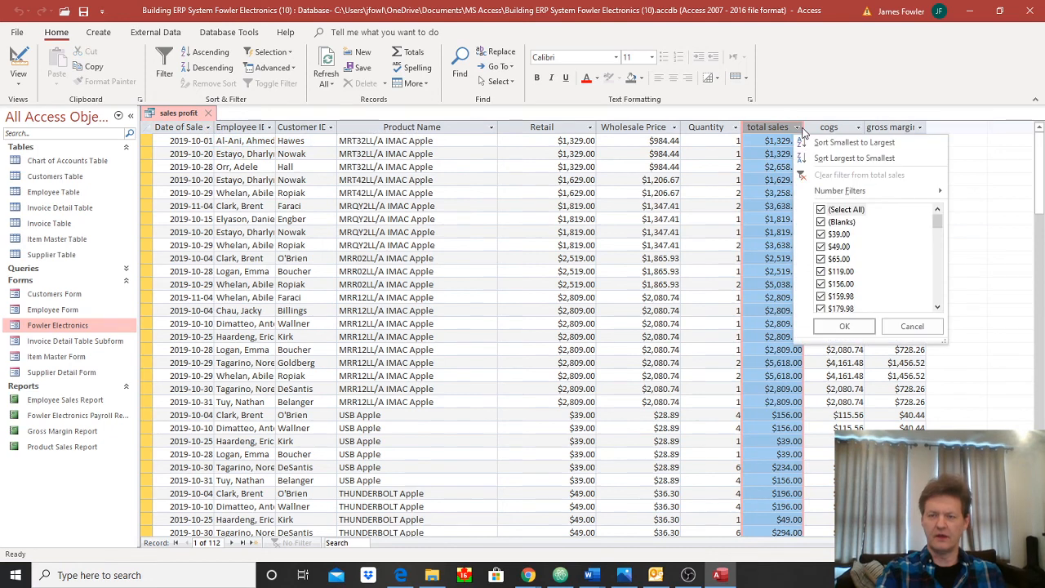
{"action": "left_click", "coordinate": [822, 210]}
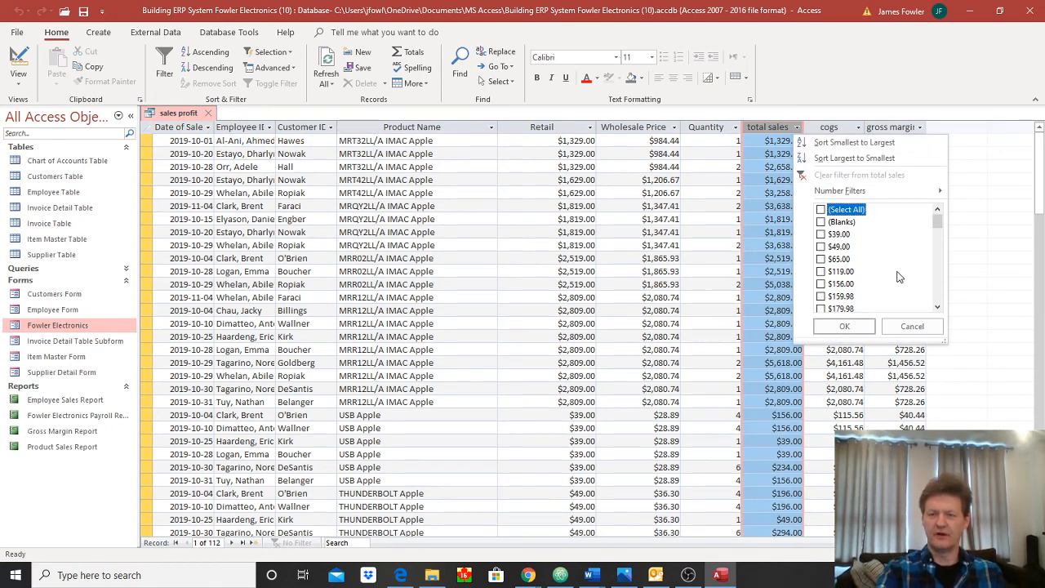
{"action": "left_click", "coordinate": [844, 160]}
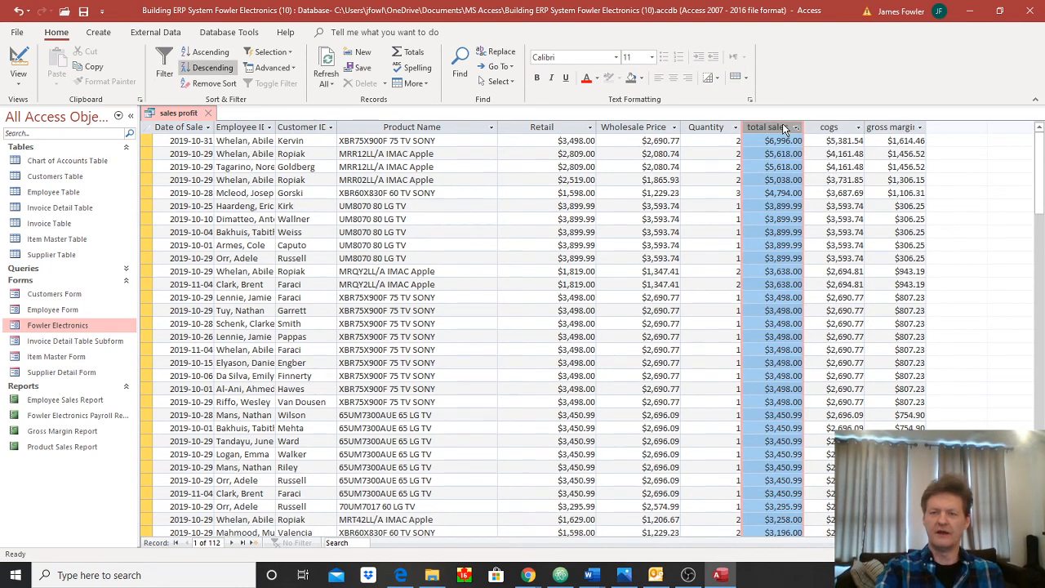
{"action": "left_click", "coordinate": [833, 141]}
{"action": "left_click", "coordinate": [703, 142]}
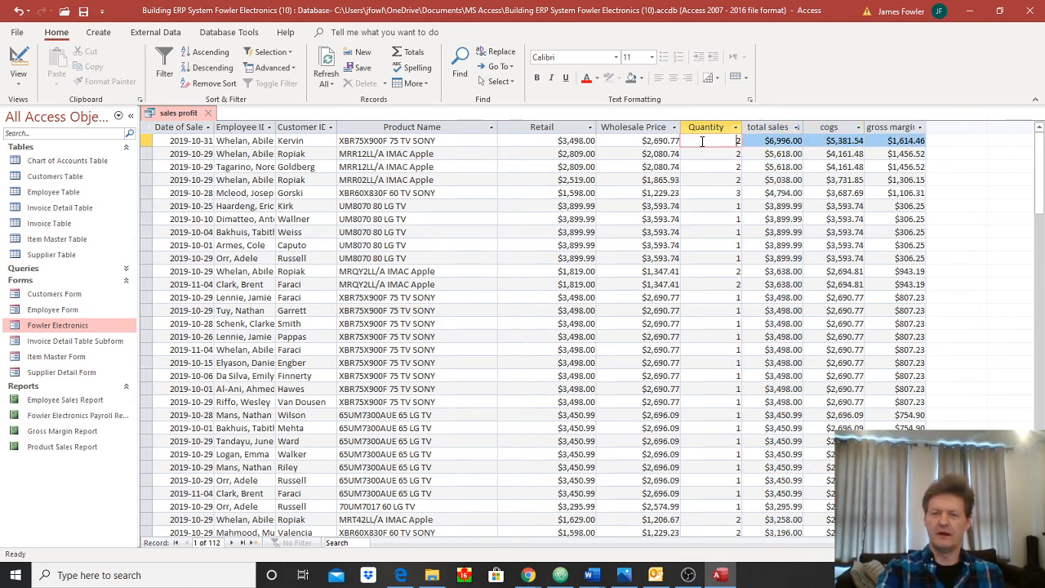